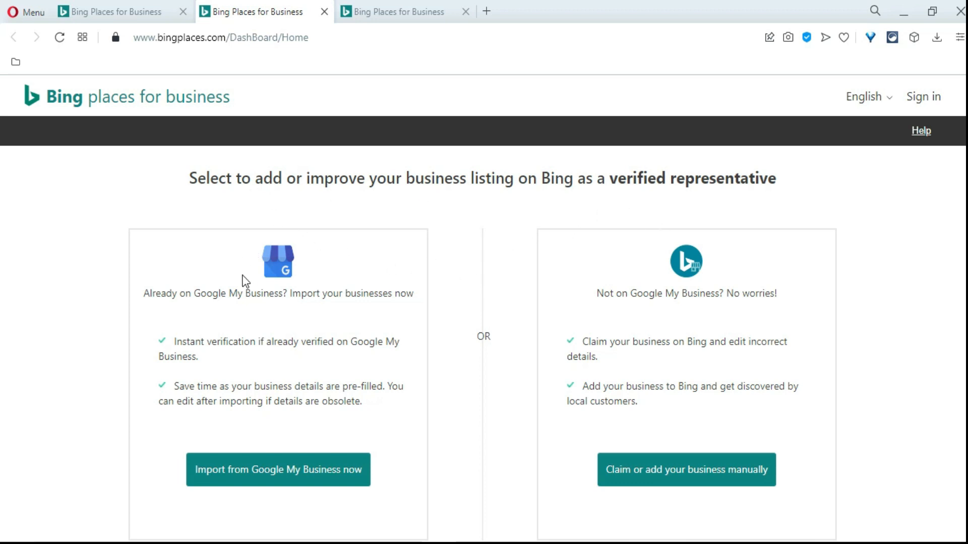
Review the benefits listed for importing a business from Google My Business, including instant verification and pre-filled details
drag(142, 295, 409, 303)
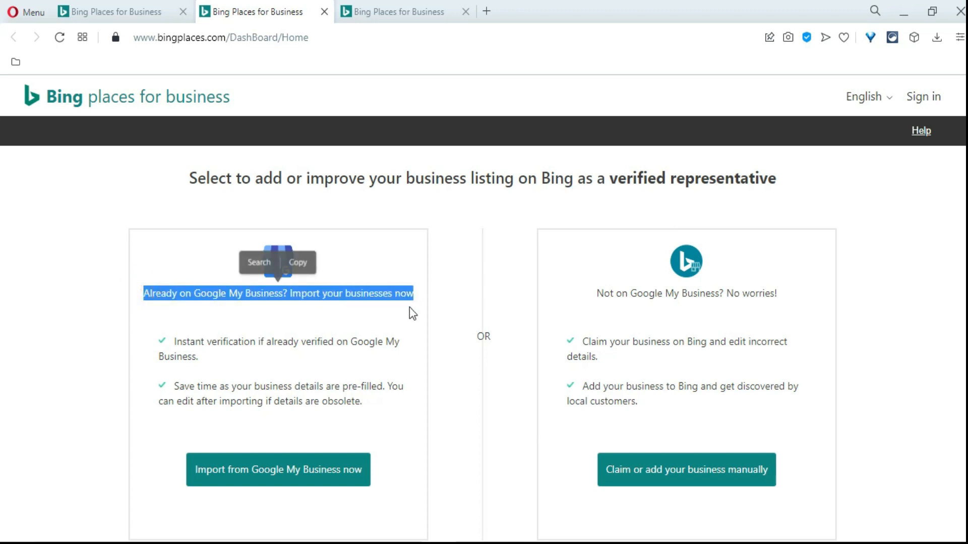
click(410, 309)
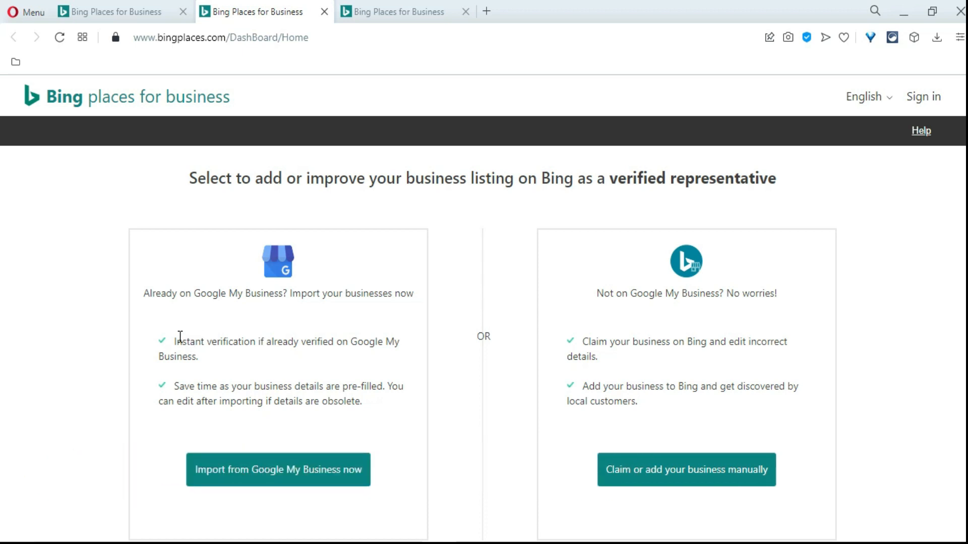
drag(174, 341, 250, 356)
click(250, 356)
drag(174, 384, 347, 413)
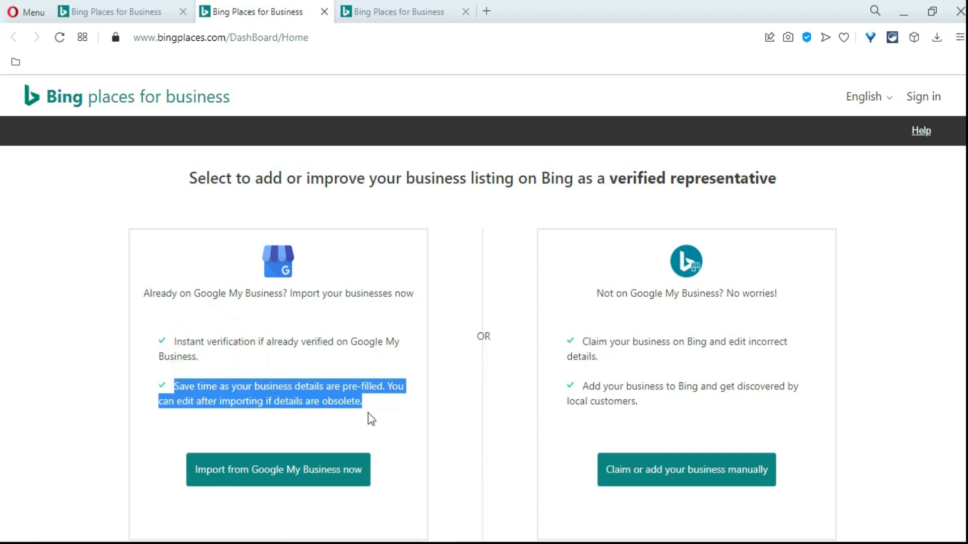
click(392, 367)
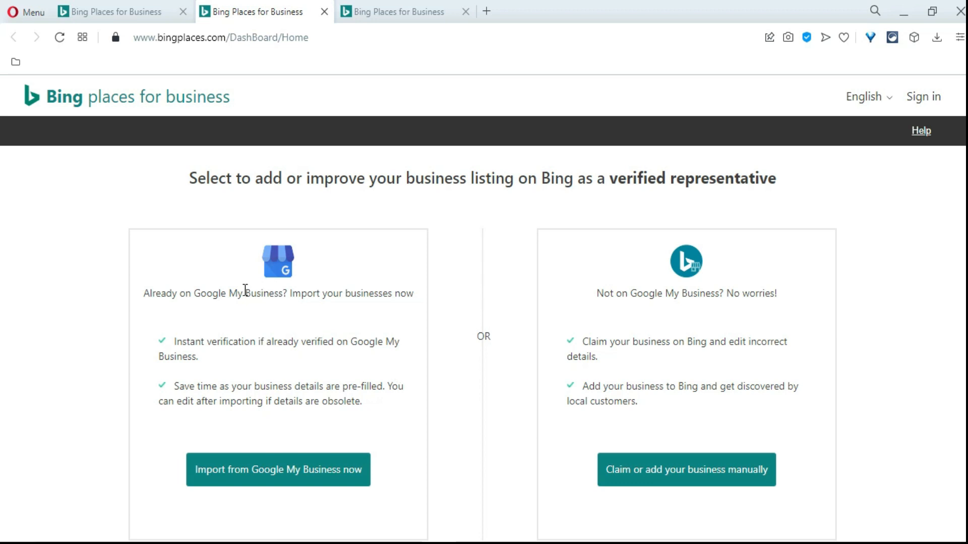
Open the import from Google My Business and read how its data is used and the image rights statement
click(296, 473)
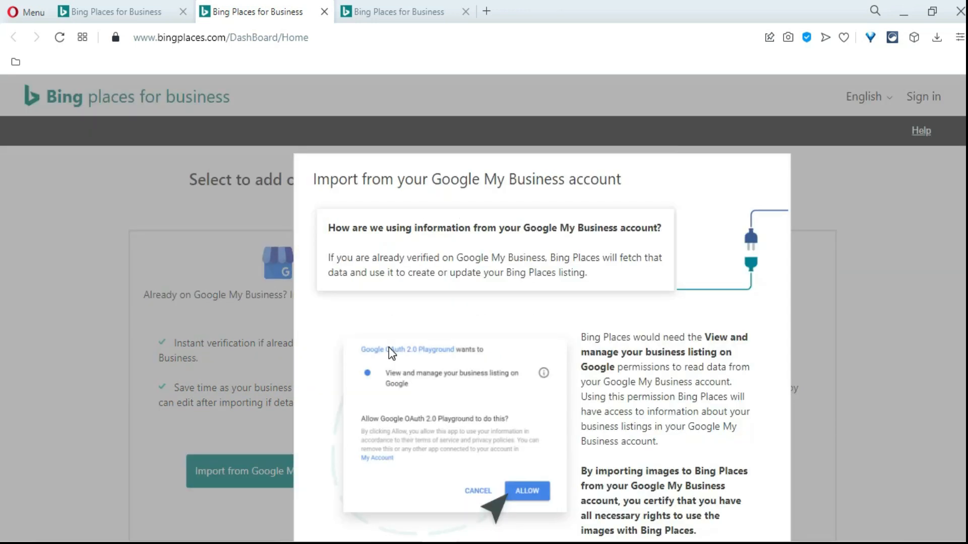
scroll(449, 313, down, 2)
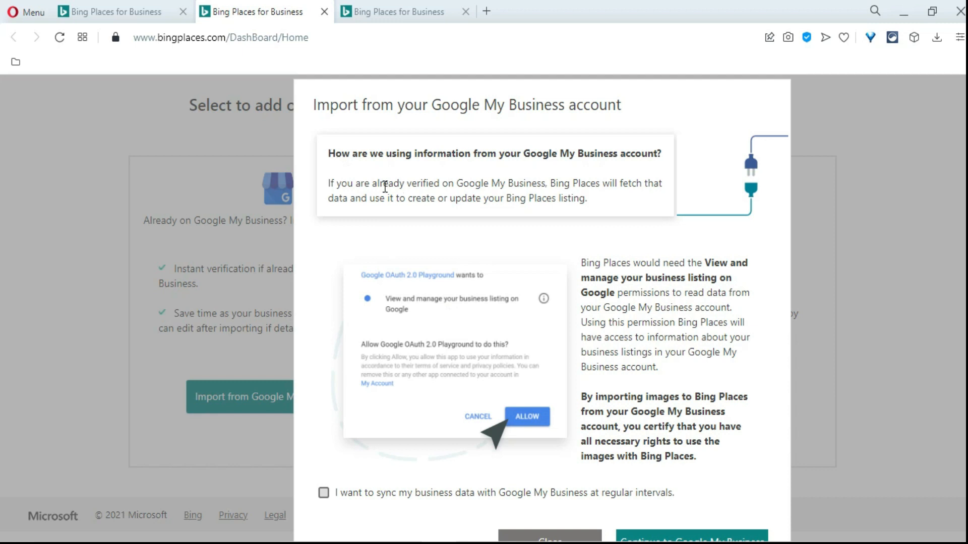
click(458, 184)
drag(583, 393, 697, 456)
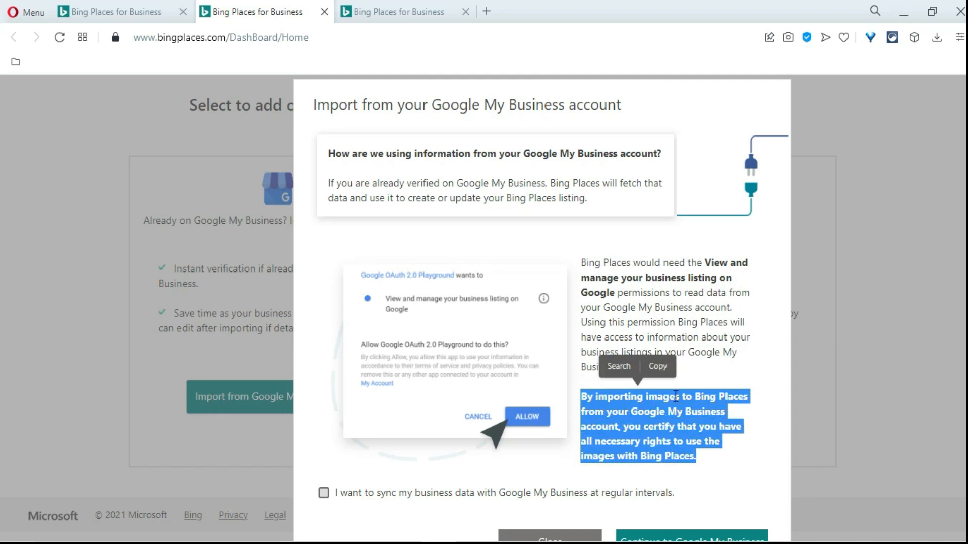
click(690, 372)
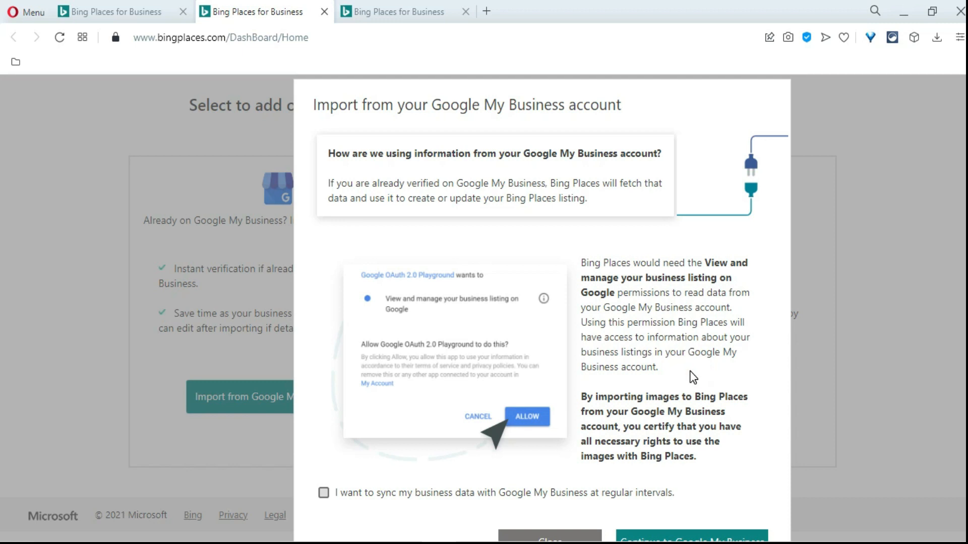
Enable syncing the business data with Google My Business at regular intervals
scroll(693, 377, down, 1)
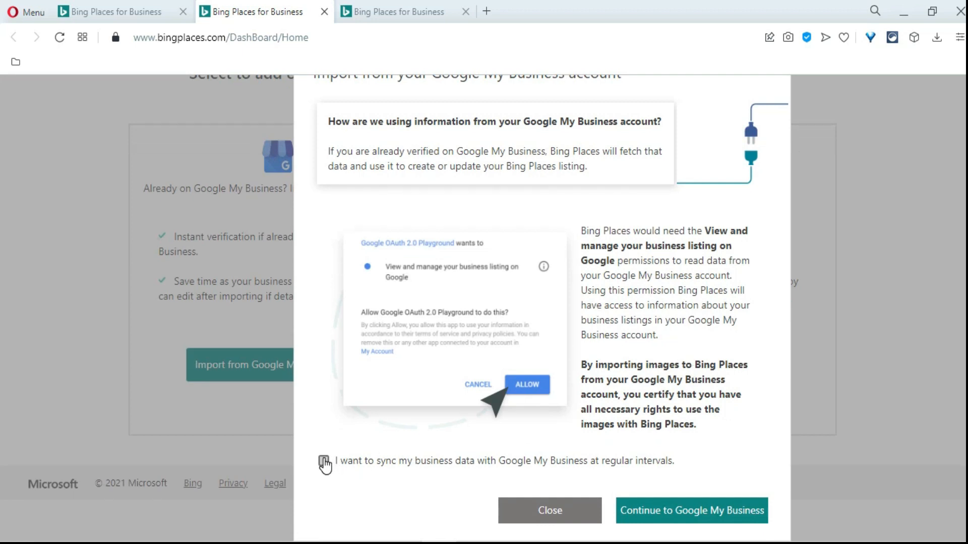
click(323, 460)
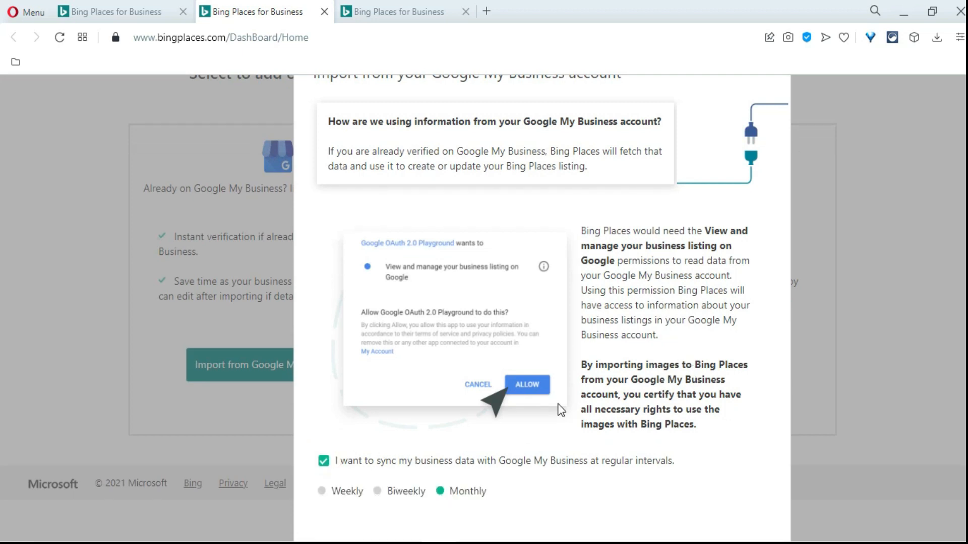
scroll(545, 413, down, 1)
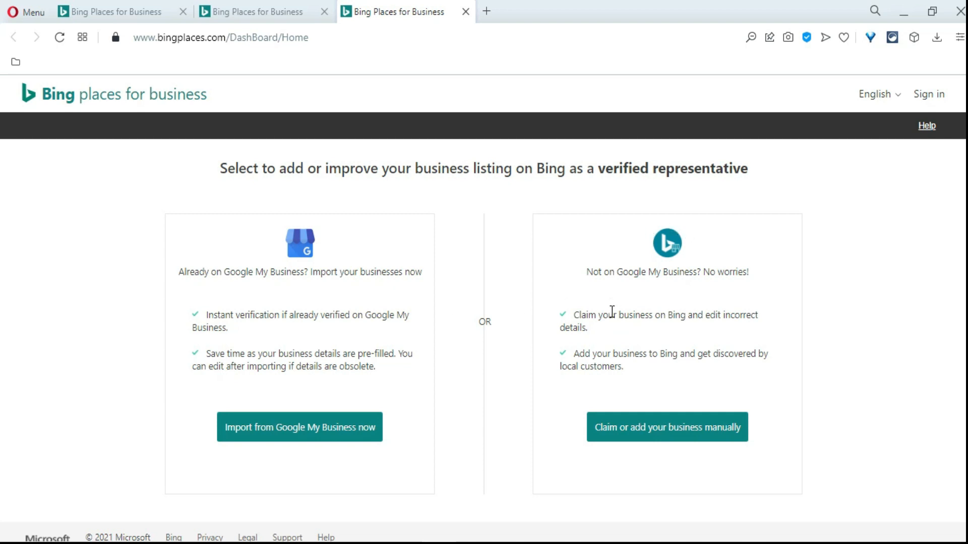
Start claiming or adding the business manually, with the business type Small or medium business (1-10 locations)
click(666, 432)
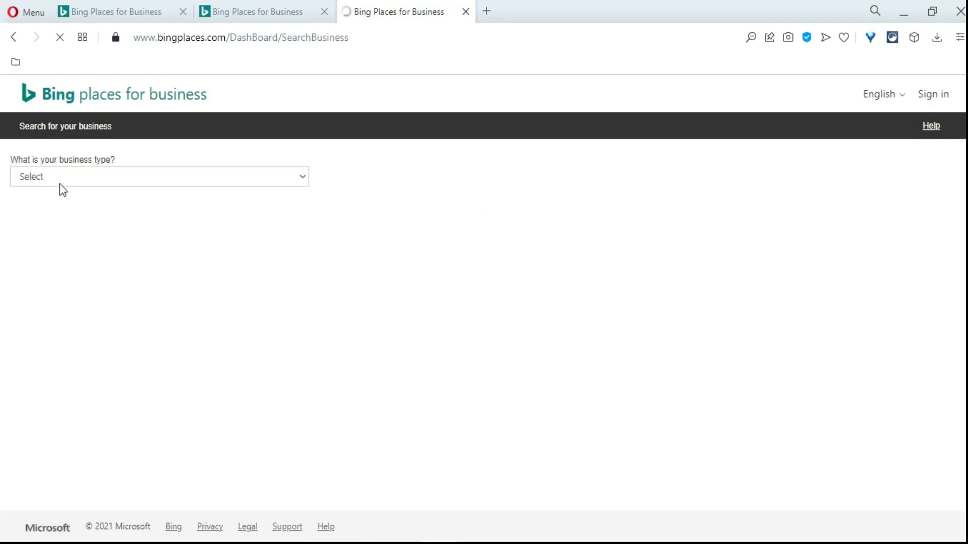
click(305, 176)
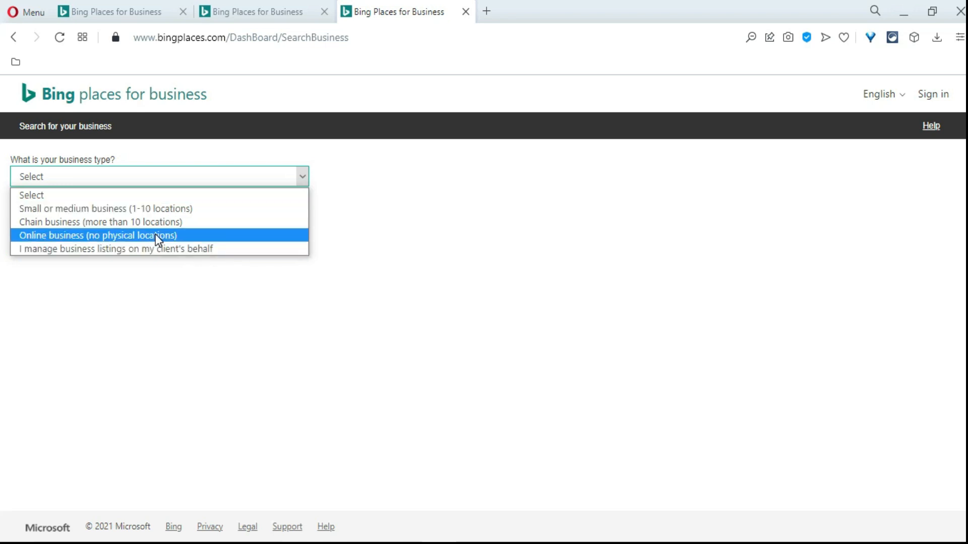
click(115, 208)
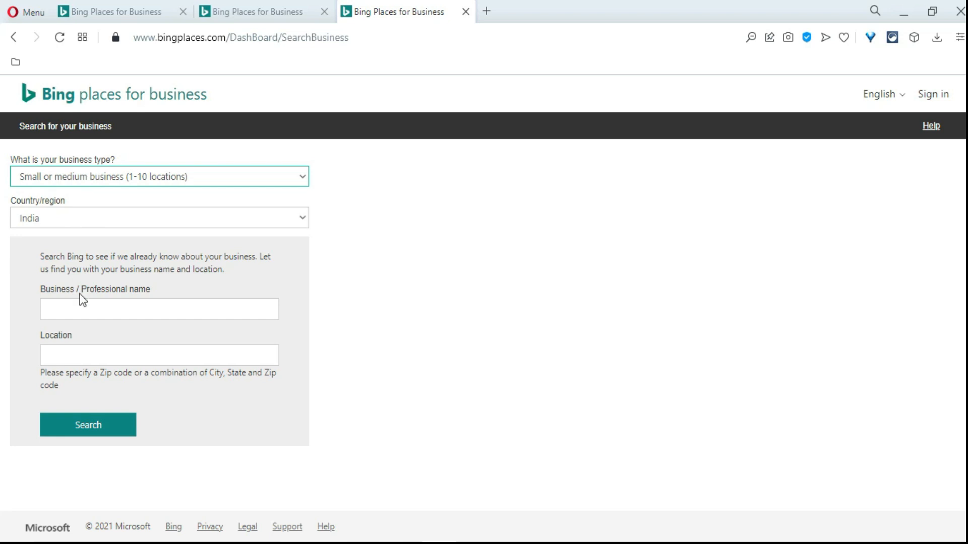
Search Bing for the business name wpprodigi in the location mumbai
click(70, 313)
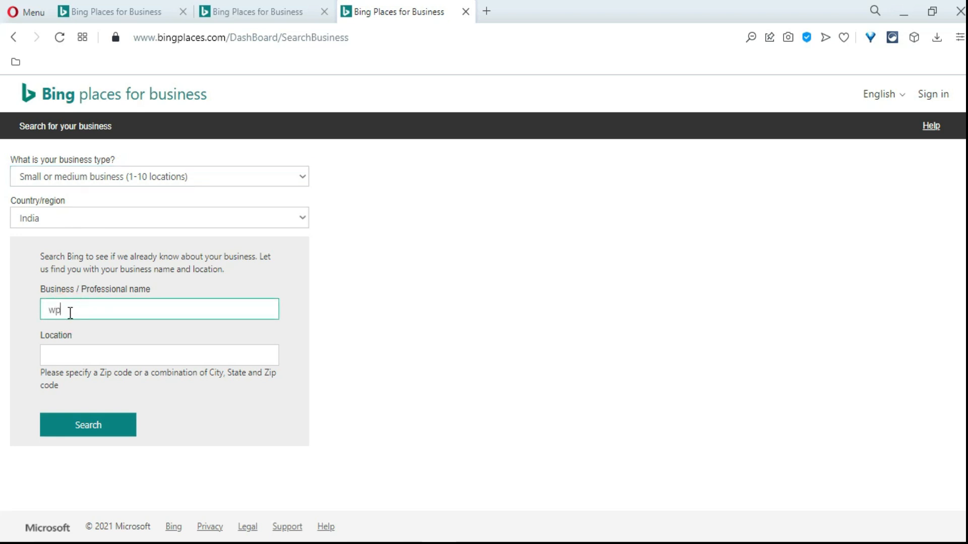
text(wpprodigi)
click(87, 360)
text(mumbai)
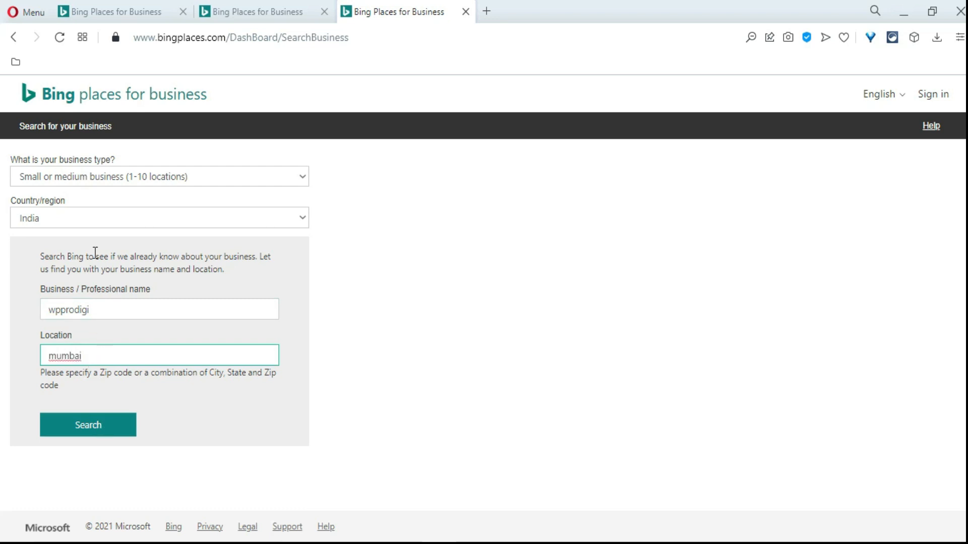
click(93, 427)
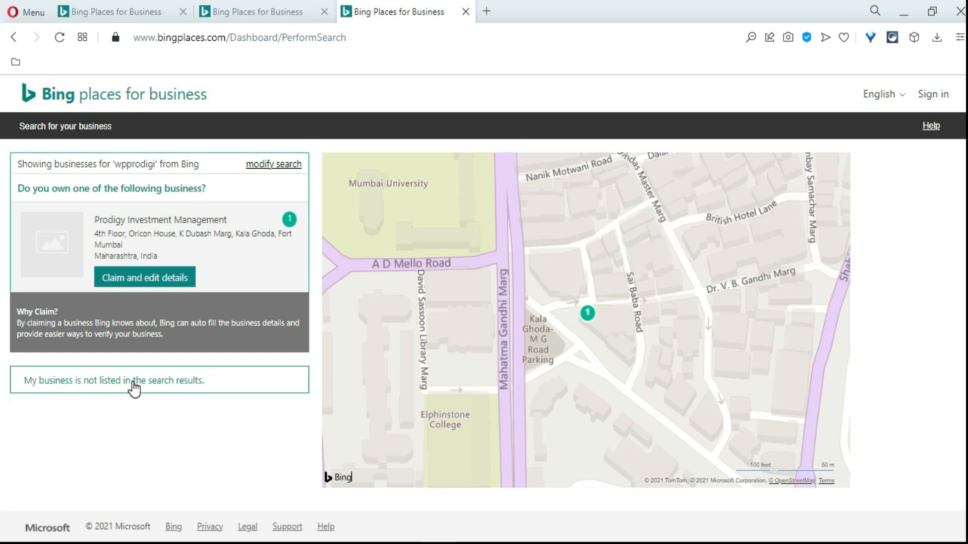
Report the business as not listed, create a new one and enter Wpprodigi as its business name
click(147, 379)
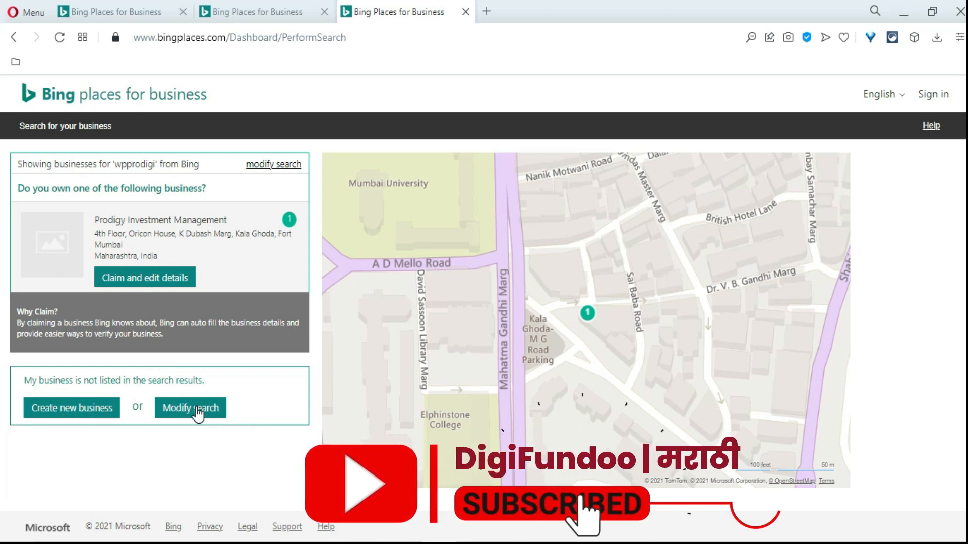
click(78, 411)
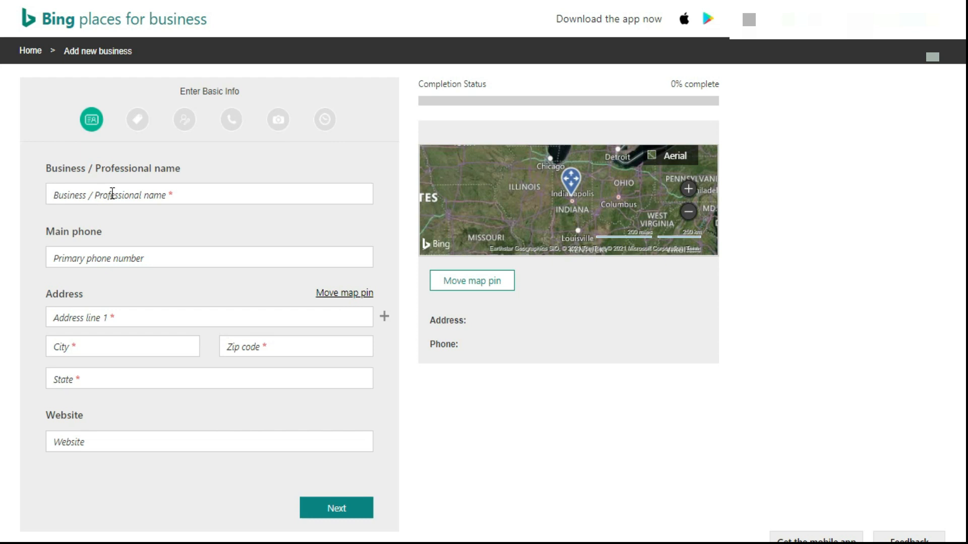
click(112, 192)
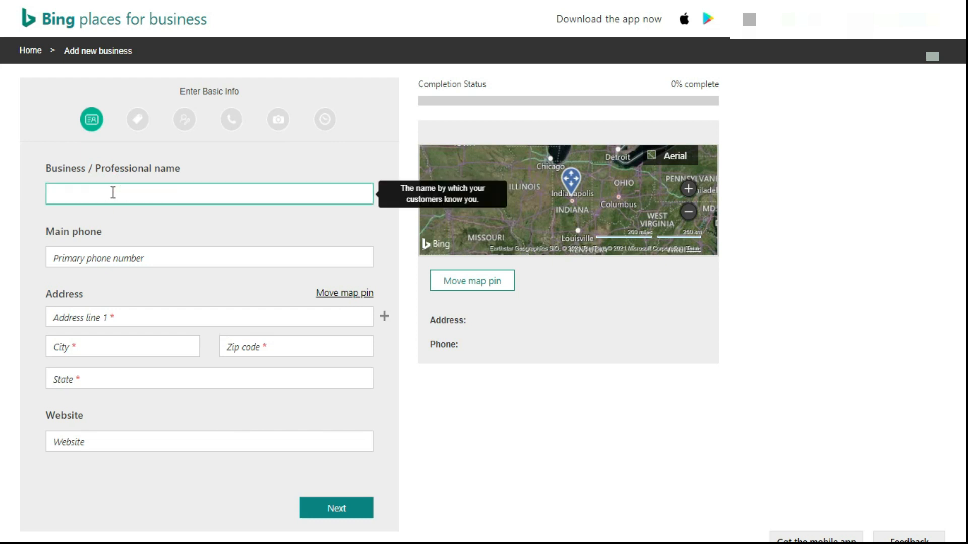
text(Wpprodigi)
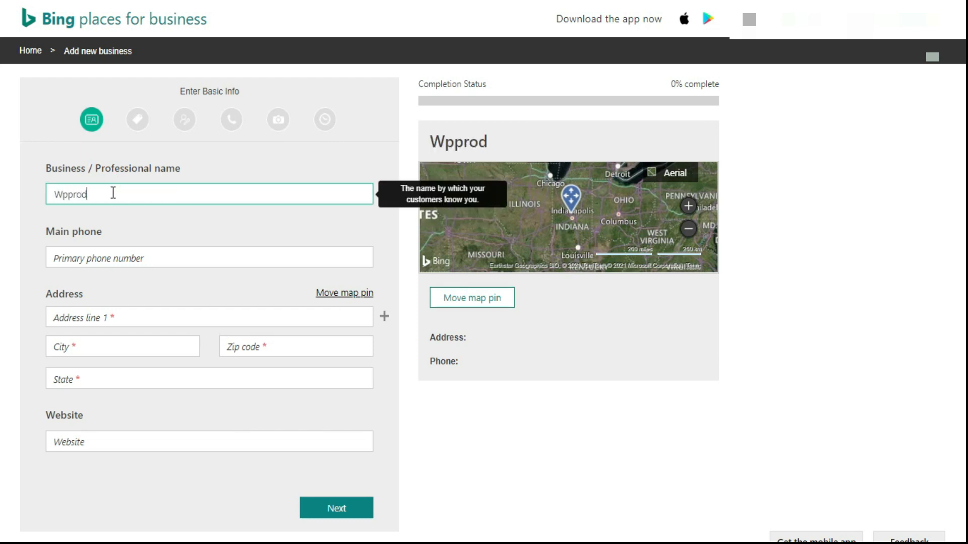
Enter the business's main phone number in the basic info
click(95, 257)
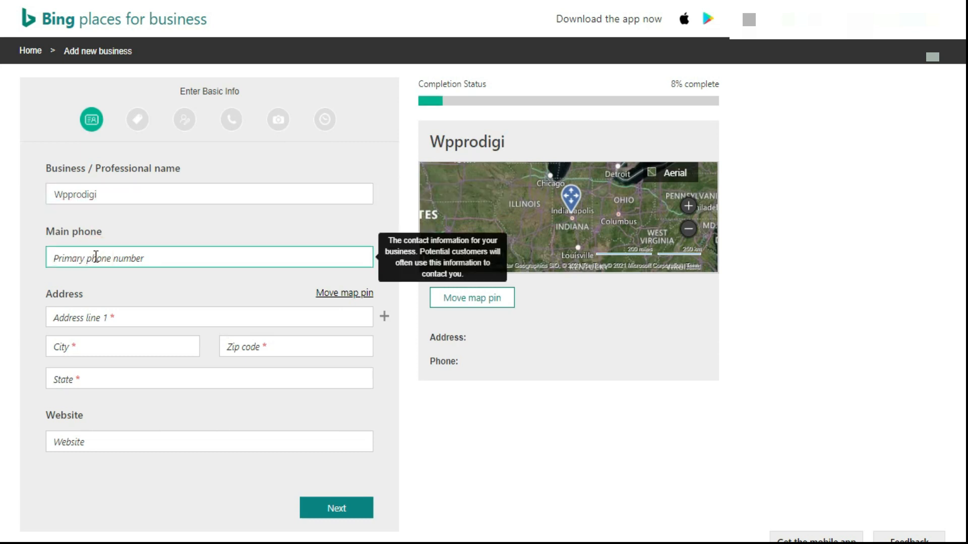
text(9800)
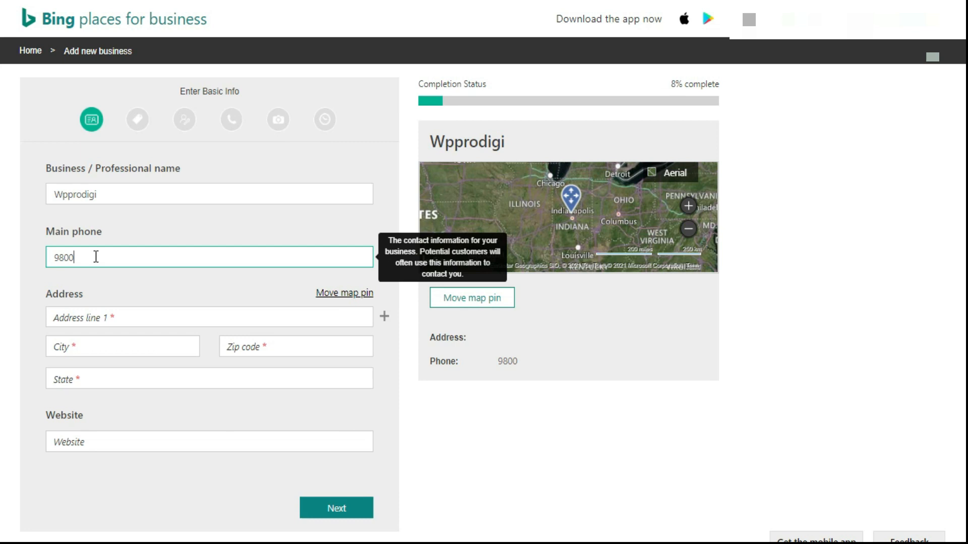
text(00000)
Fill in address line 1 with the business's street address and locality, and set the city to Mumbai
click(101, 319)
click(126, 319)
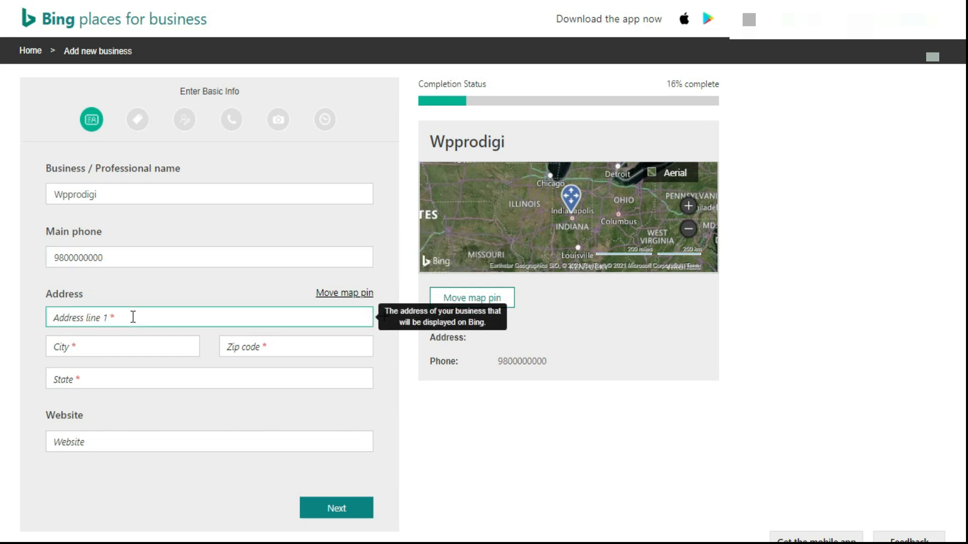
text(152 villa Near Shop x)
click(101, 351)
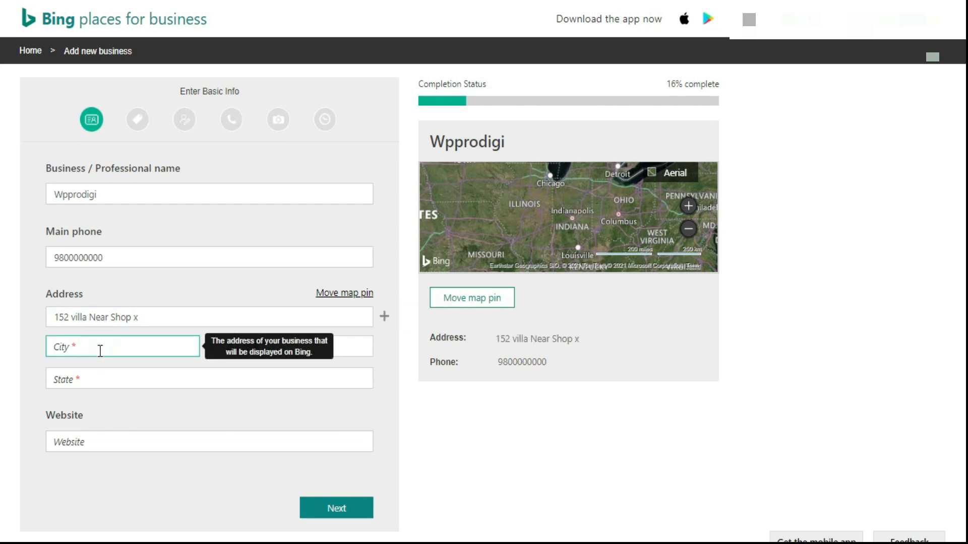
text(Mumbai)
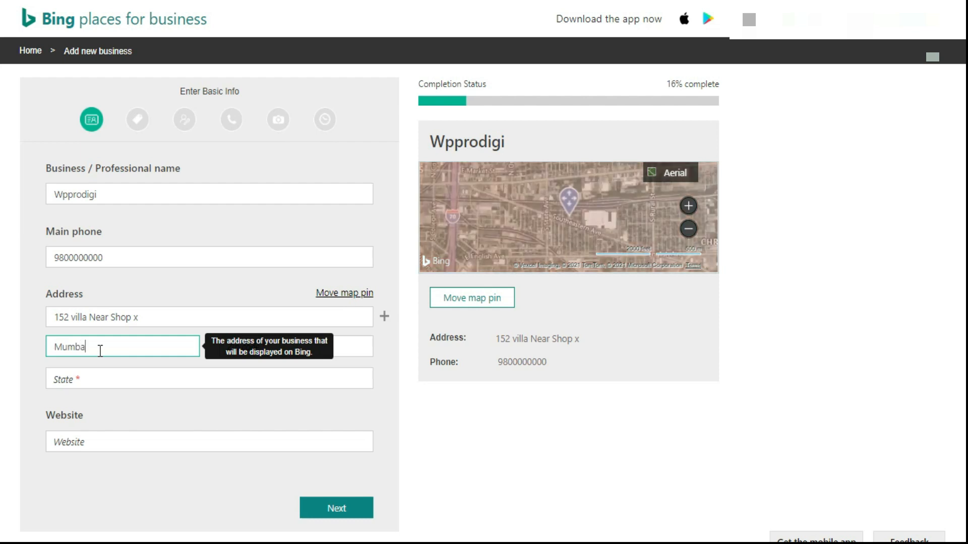
click(162, 316)
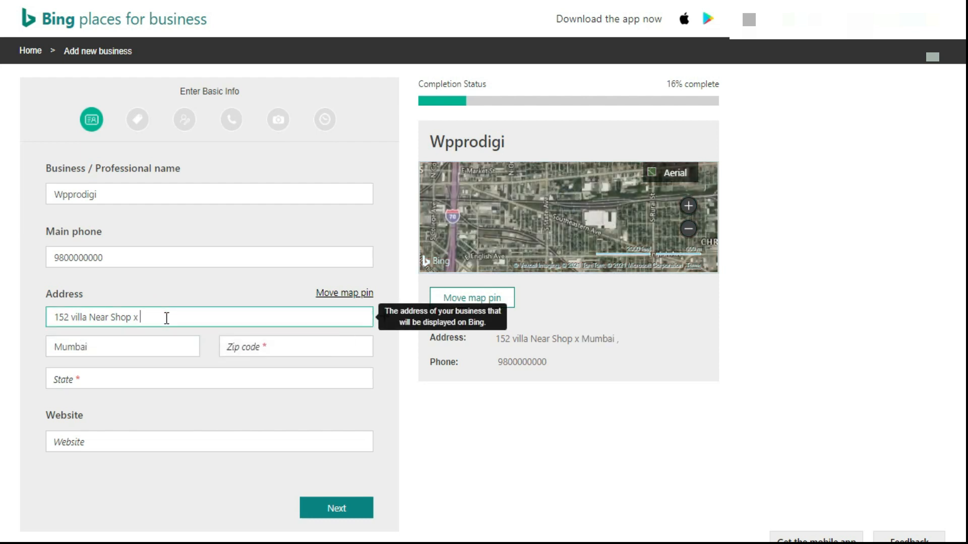
text(Dadar)
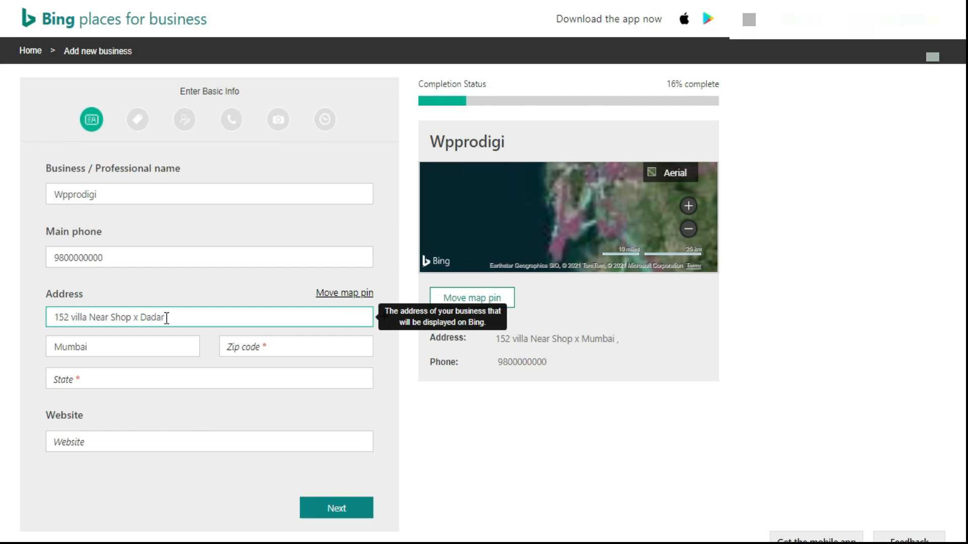
Enter a valid six-digit zip code for the business address
click(278, 346)
text(4000014)
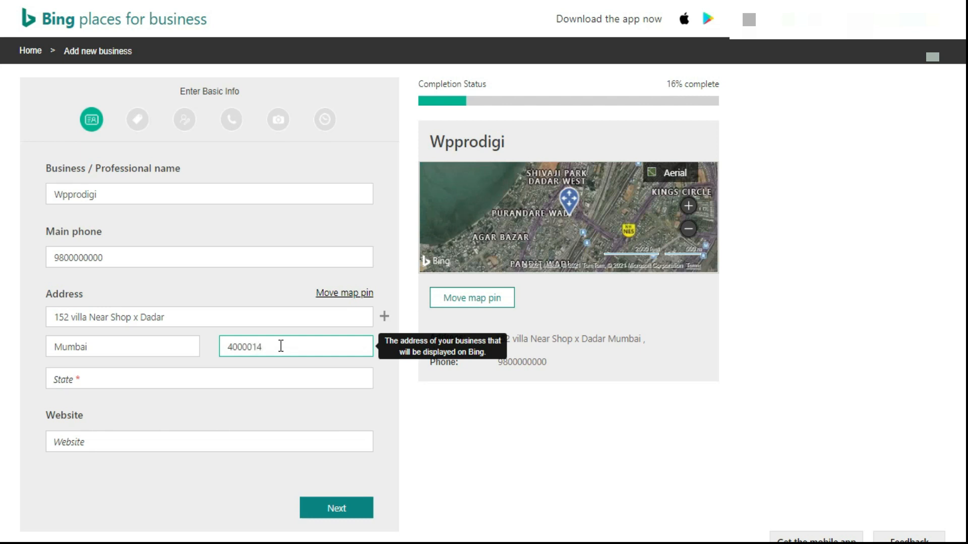
click(235, 378)
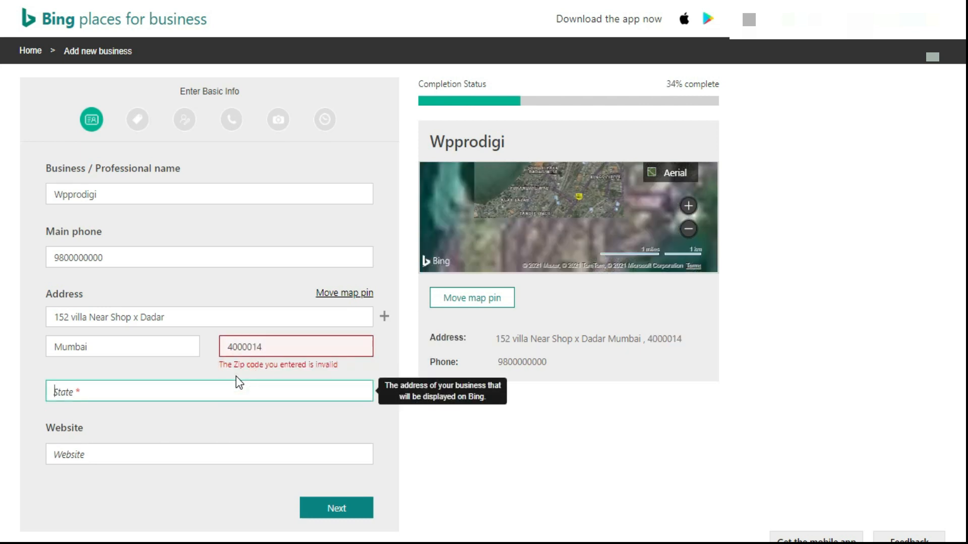
click(255, 347)
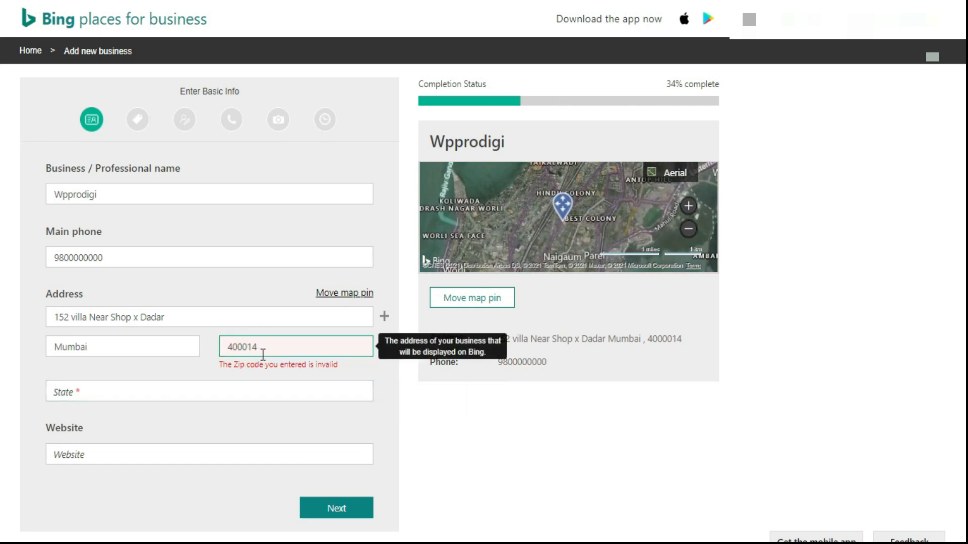
Set the state to Maharashtra and submit the basic info with the website left blank
click(190, 398)
click(184, 382)
text(maharas)
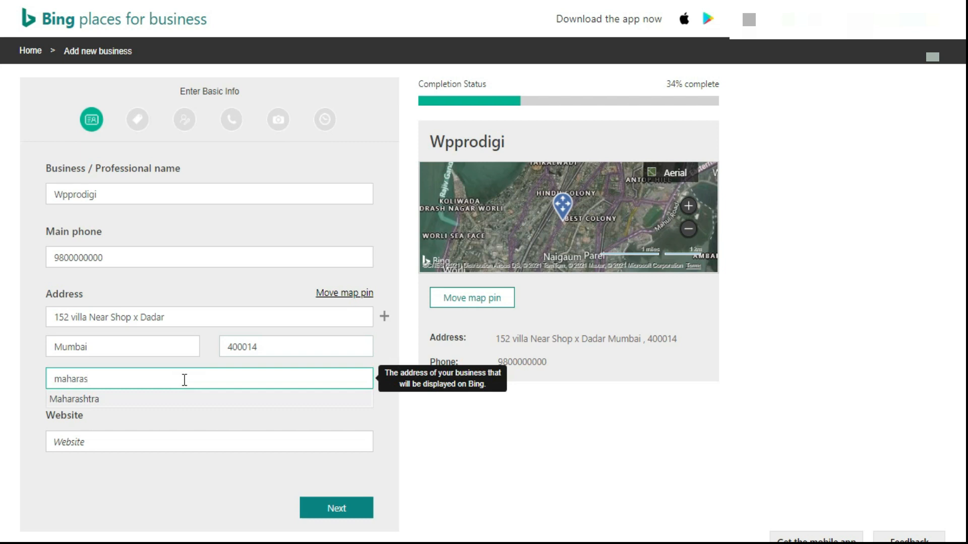
click(120, 398)
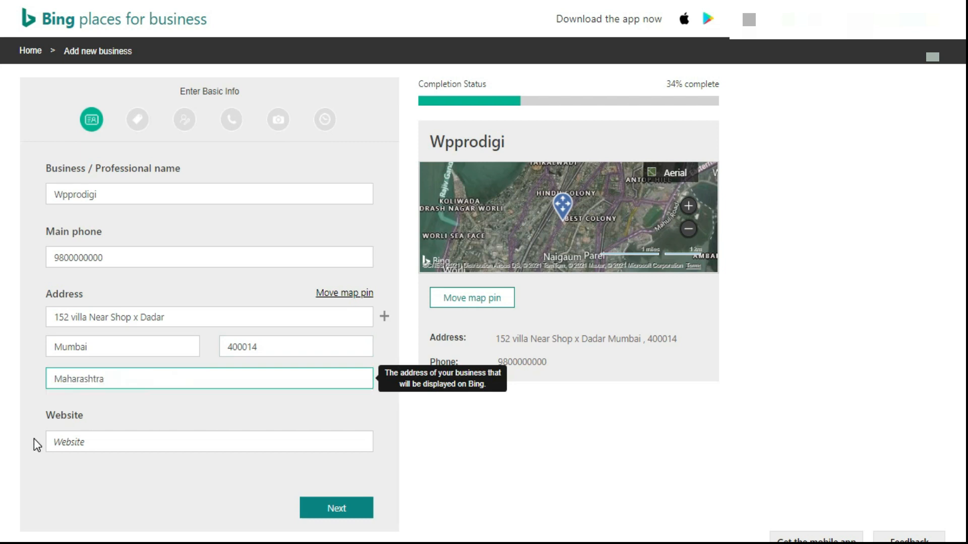
click(56, 442)
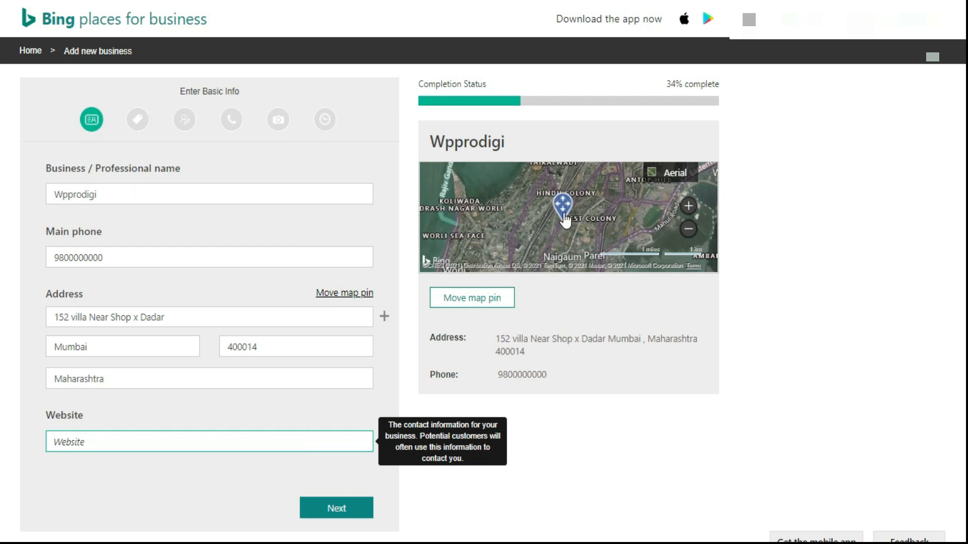
click(345, 506)
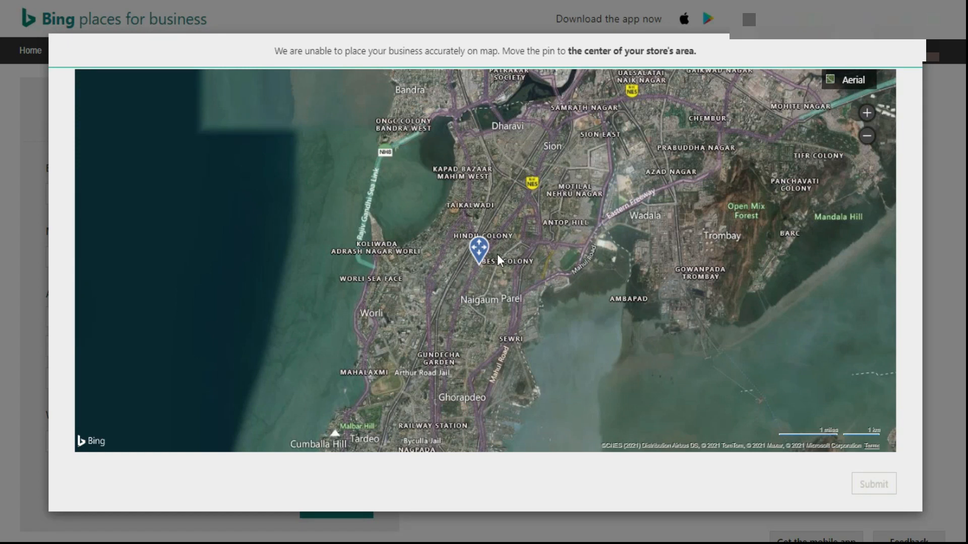
Reposition the business pin near Pandit Wadi in the Dadar area of the map and submit its location
click(867, 114)
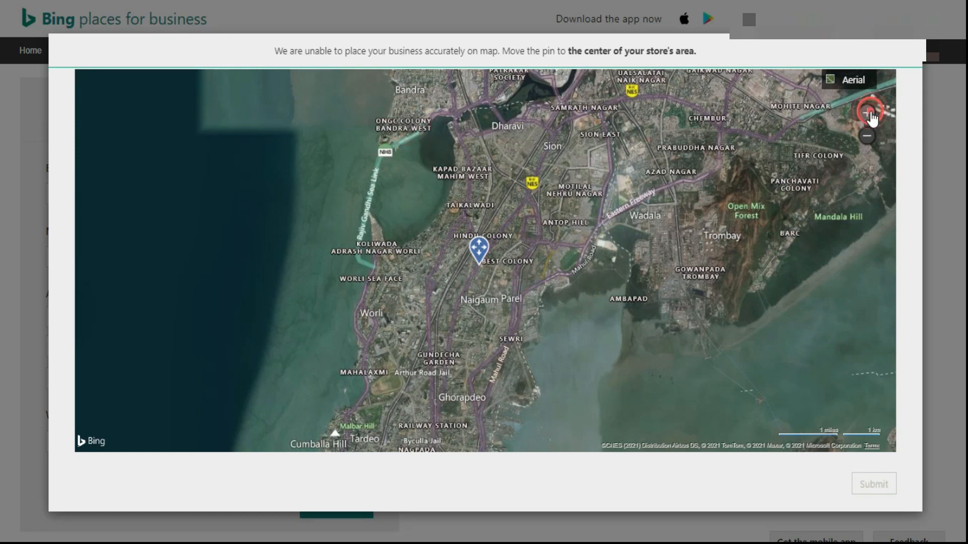
drag(473, 265, 438, 272)
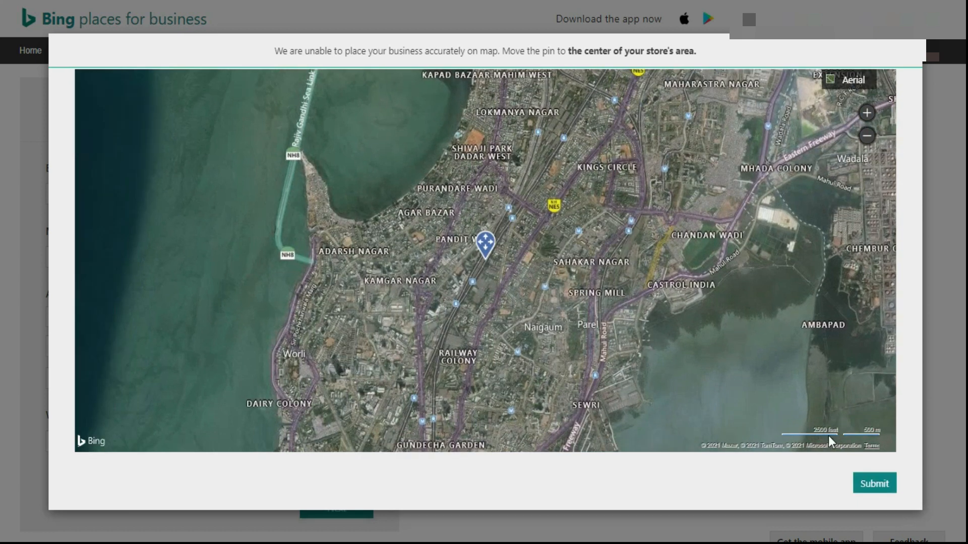
click(875, 484)
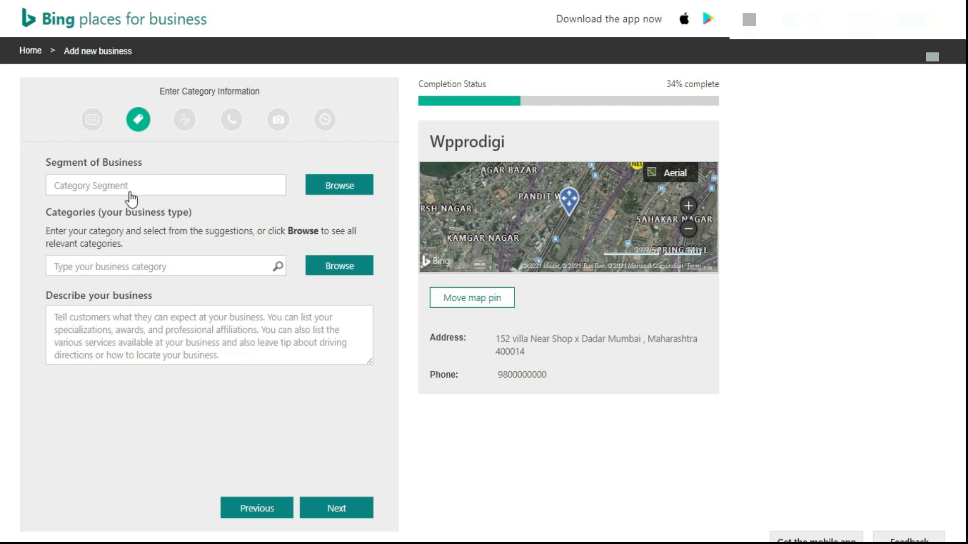
Set the segment of business to Professionals & Services
click(340, 183)
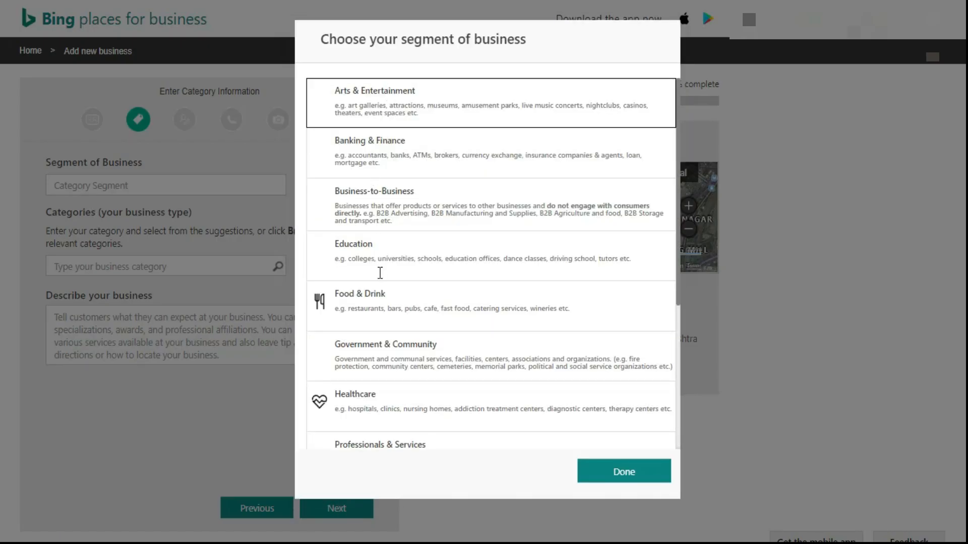
scroll(425, 409, down, 5)
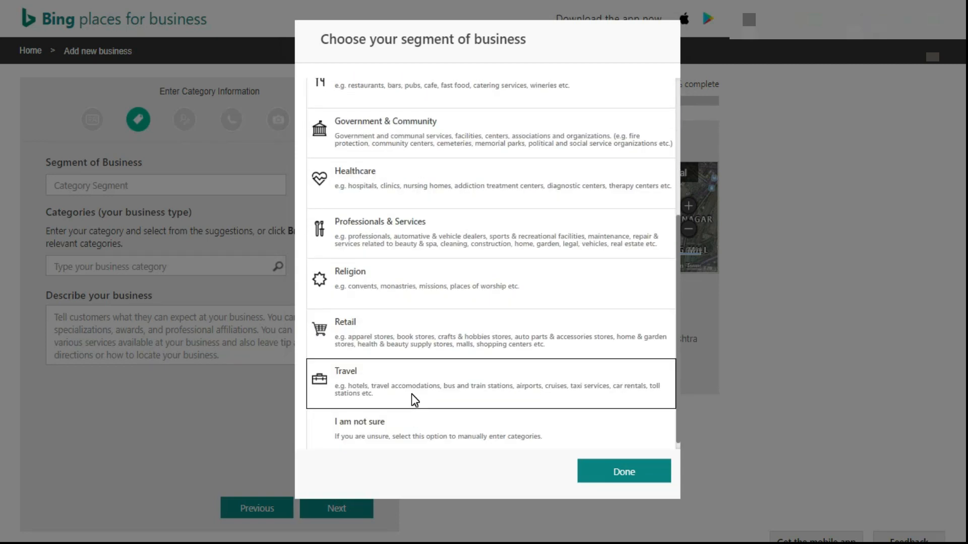
scroll(391, 230, up, 1)
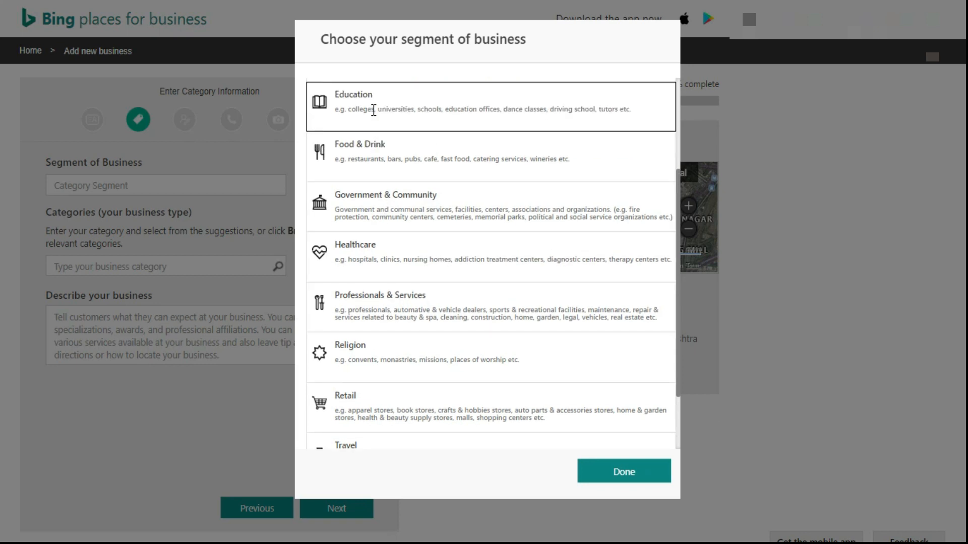
scroll(403, 237, down, 2)
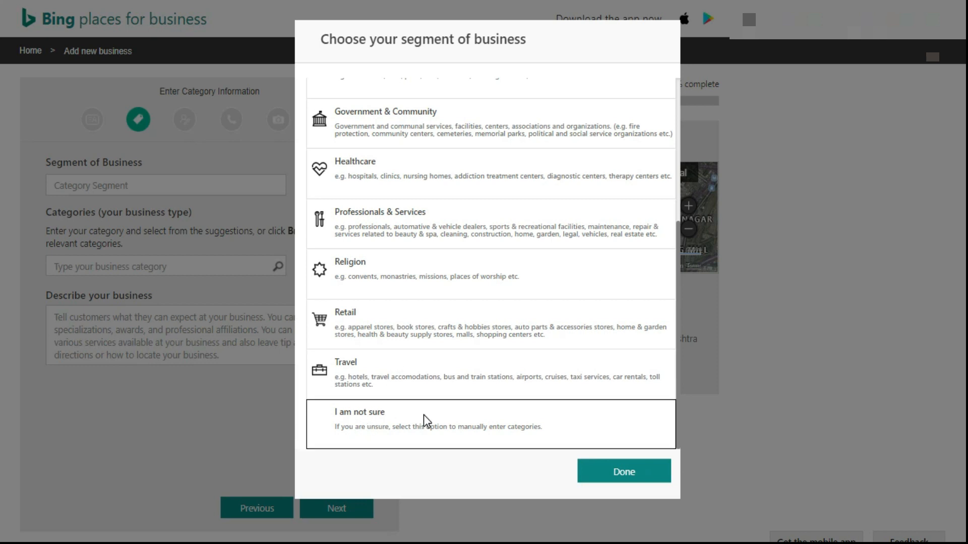
click(386, 212)
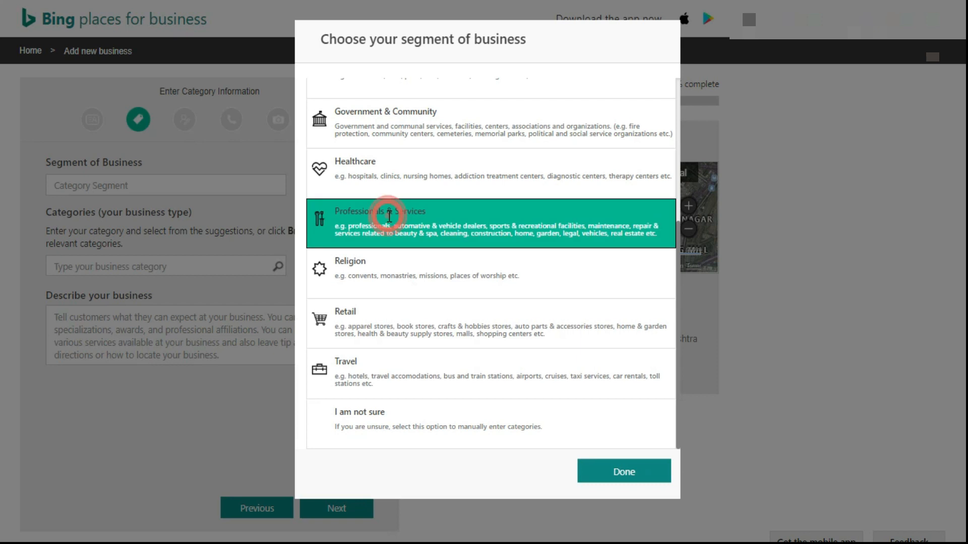
click(617, 474)
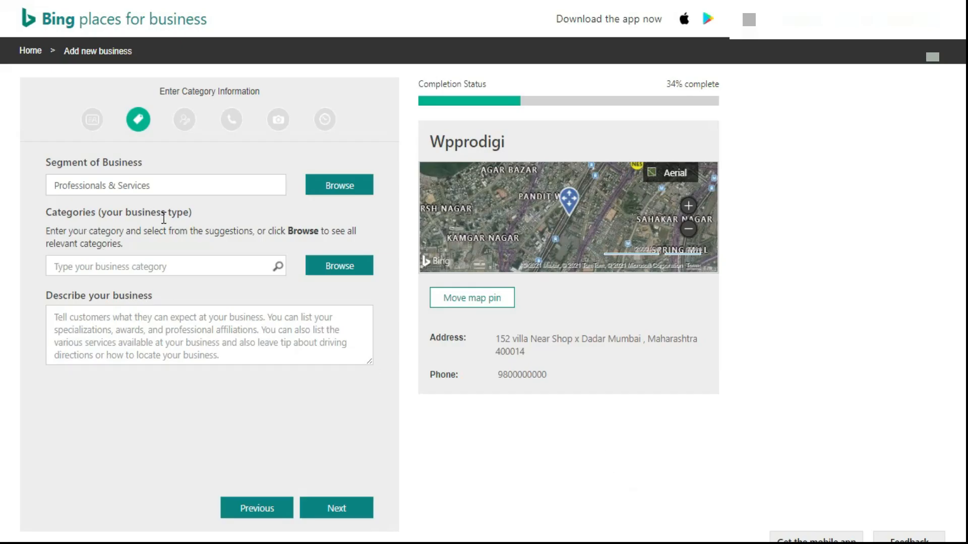
Add the Website Design category to the business and choose it as the primary category
click(331, 271)
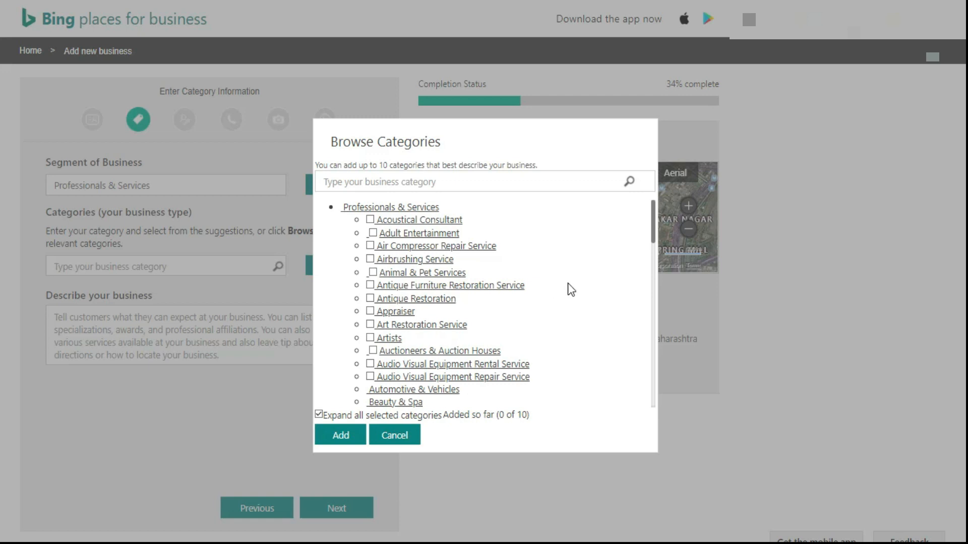
scroll(567, 282, down, 3)
scroll(567, 282, up, 3)
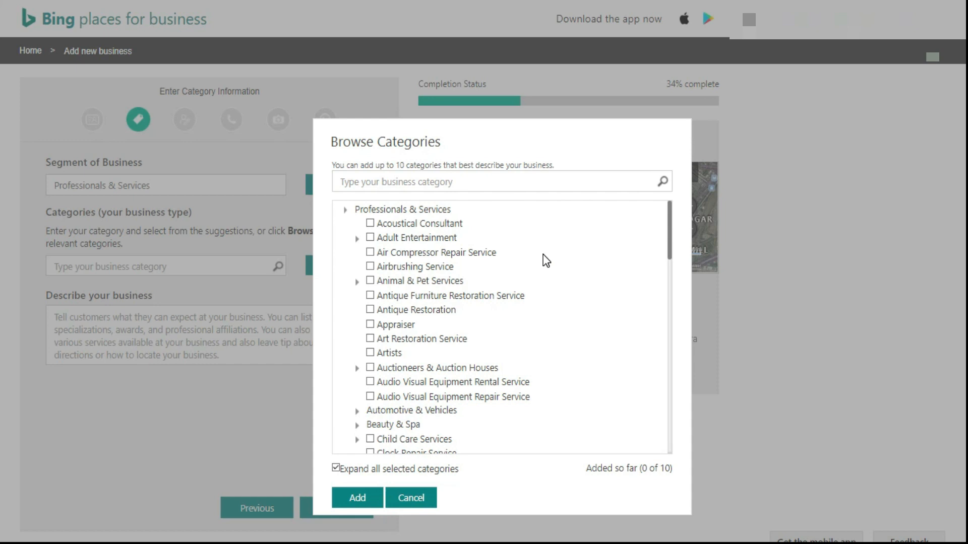
scroll(460, 285, down, 4)
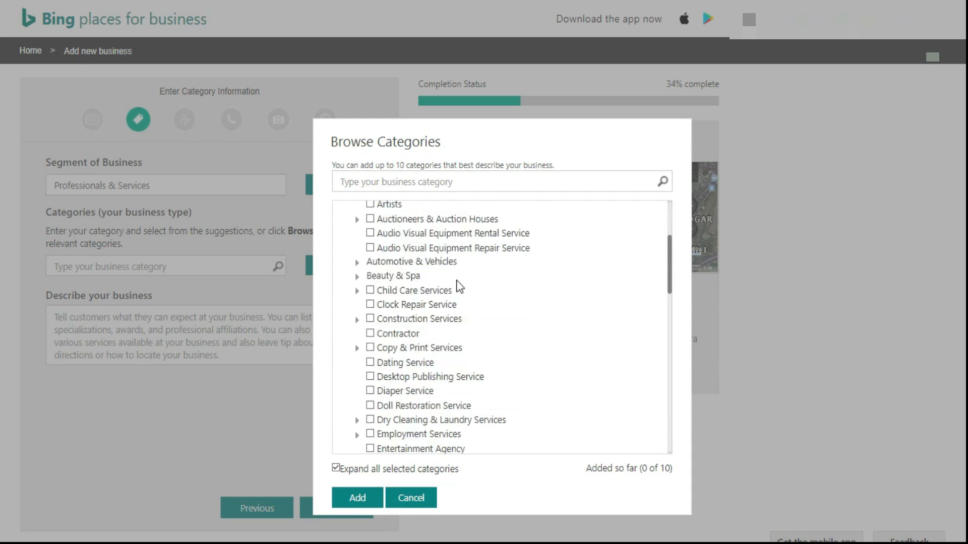
scroll(459, 284, down, 2)
scroll(458, 286, down, 4)
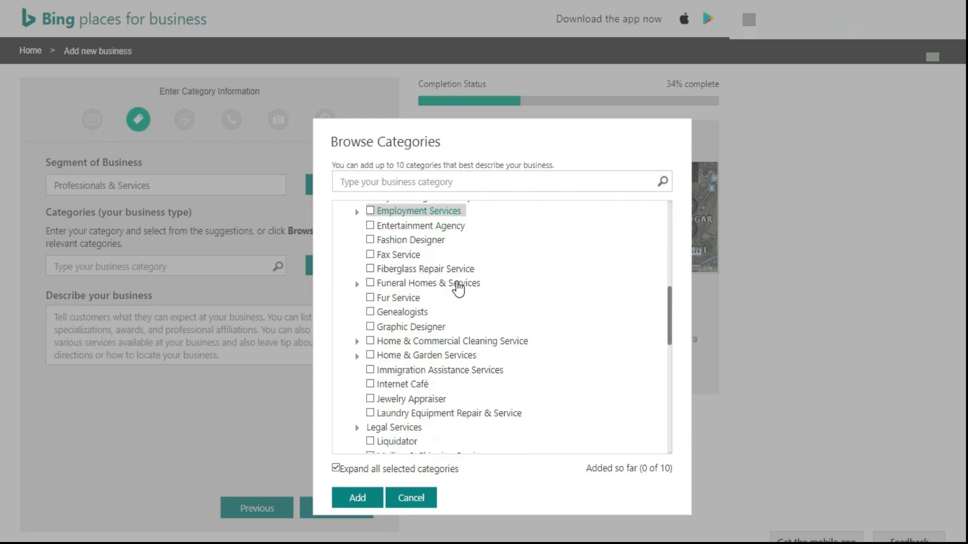
scroll(459, 288, down, 8)
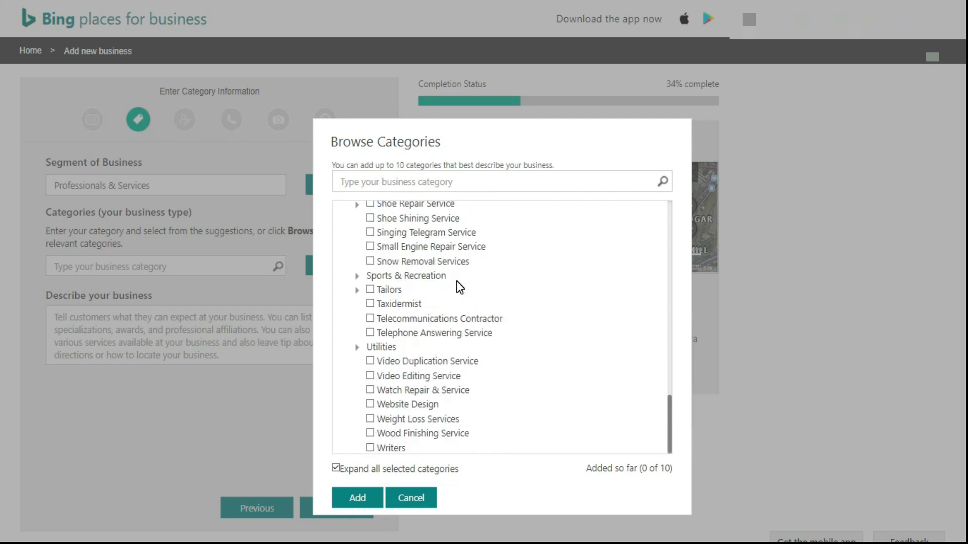
scroll(456, 280, down, 1)
click(370, 389)
click(357, 483)
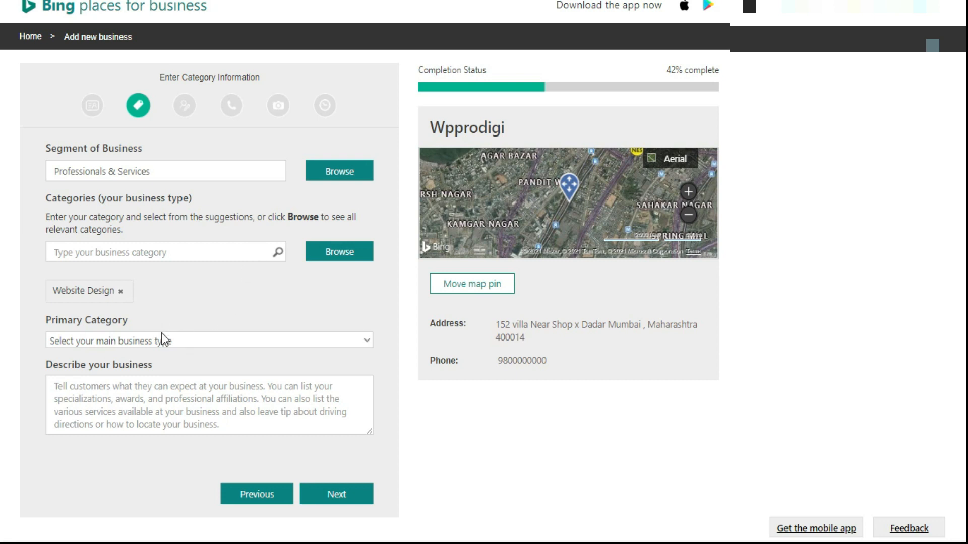
click(97, 344)
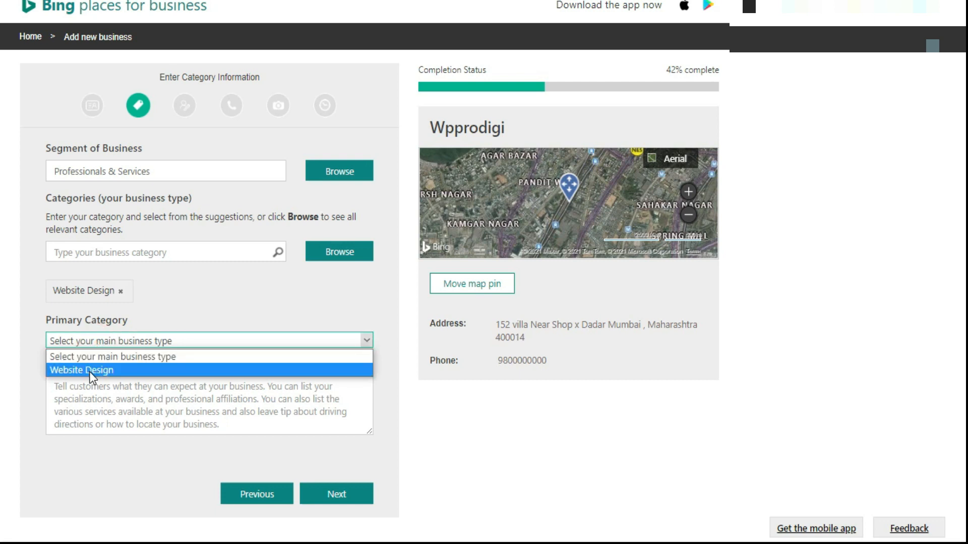
click(90, 371)
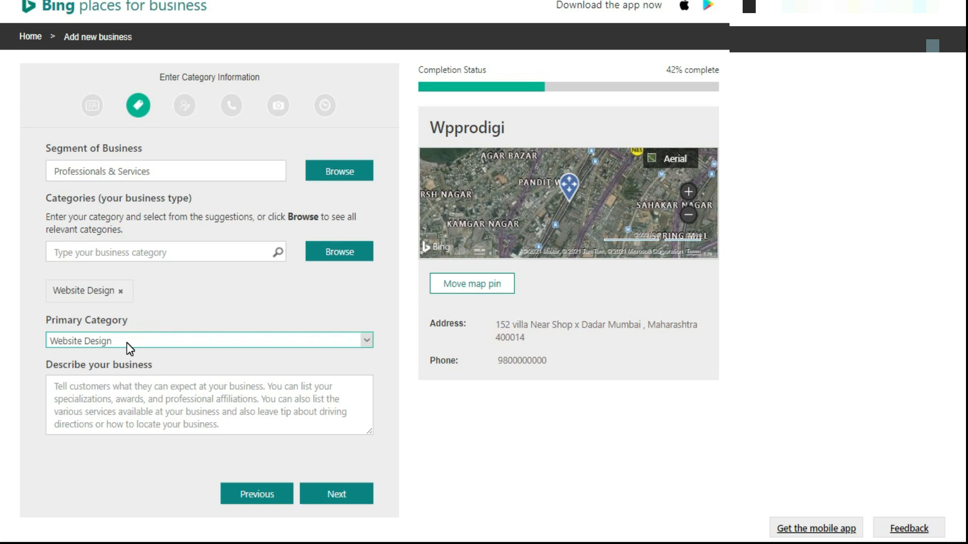
Describe the business as "We are digital Agency" and continue to the additional business details
click(99, 391)
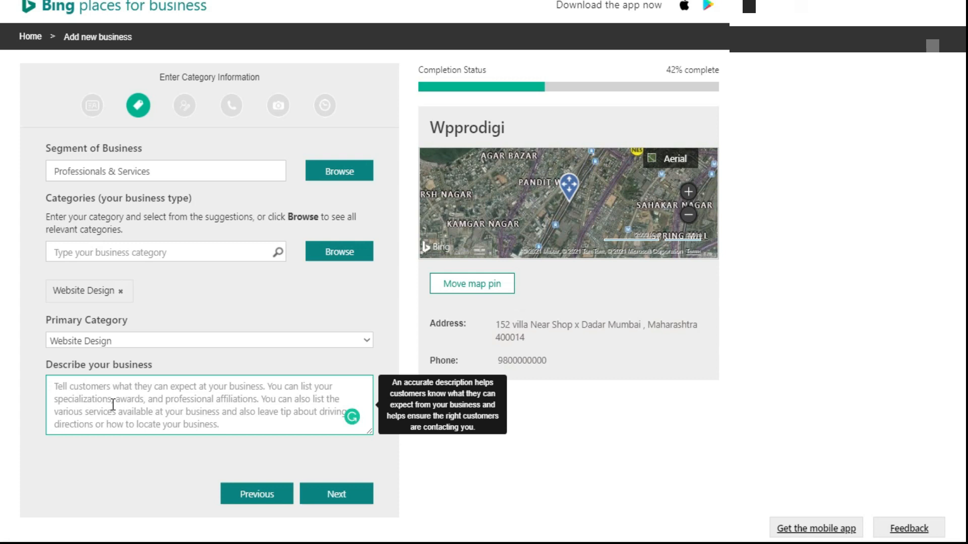
text(WE)
key(BackSpace)
text(e )
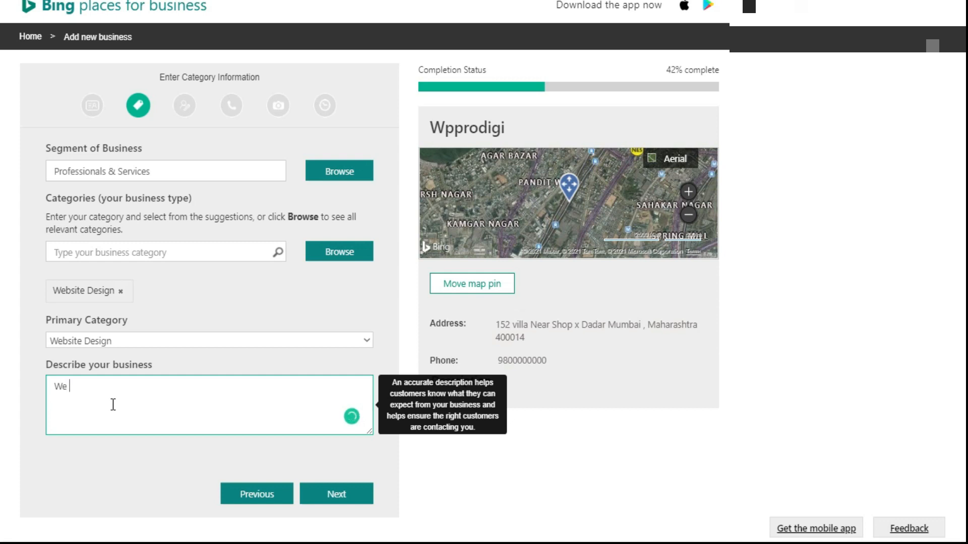
text(d)
key(BackSpace)
text(are digital Agency)
click(335, 488)
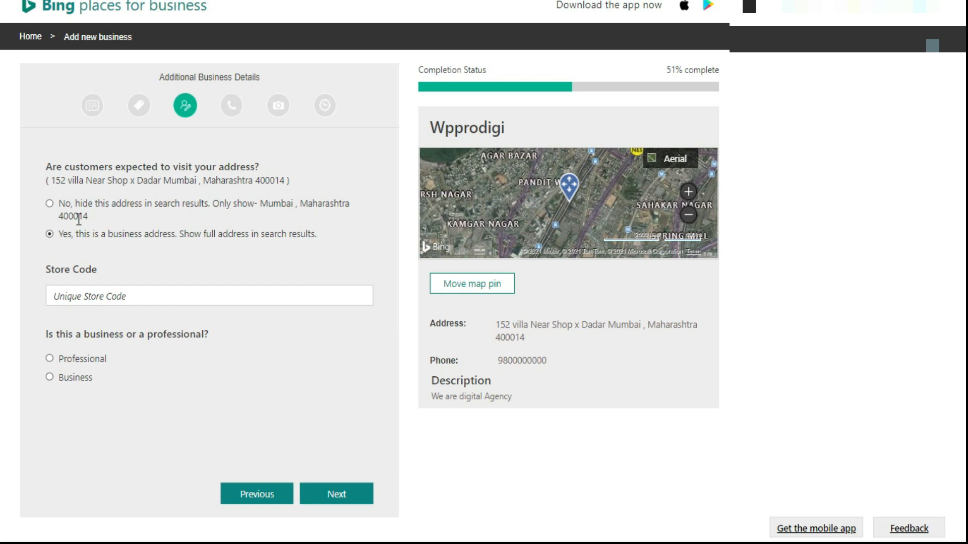
Hide the full address in search results, classify the listing as Professional, and continue with the store code blank
click(49, 203)
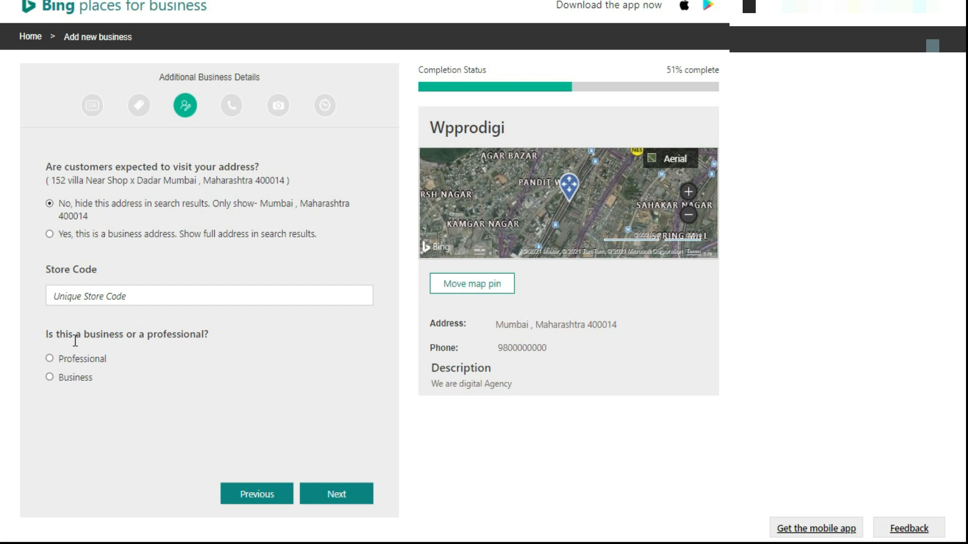
click(51, 358)
click(350, 495)
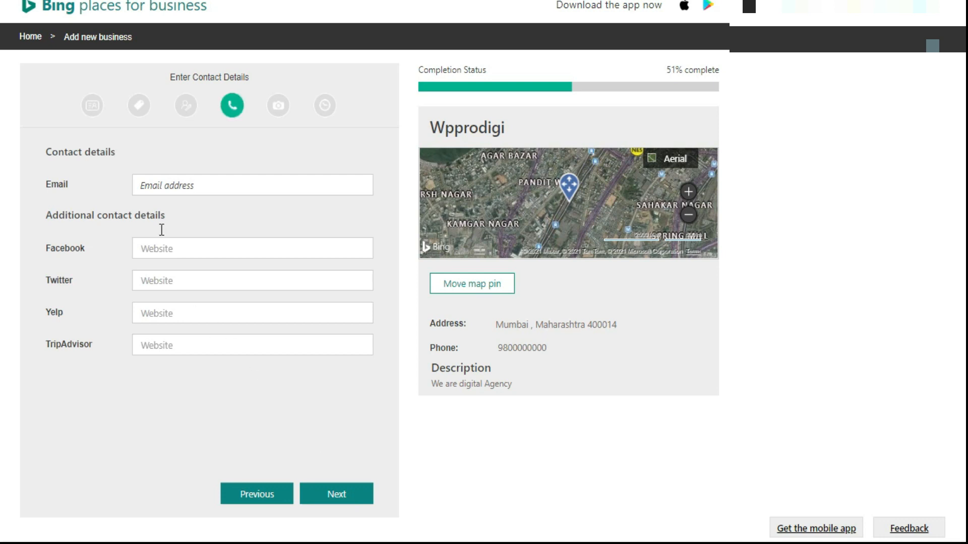
Enter the business's e-mail address in the contact details and continue with the Facebook, Twitter, Yelp and TripAdvisor links blank
click(154, 185)
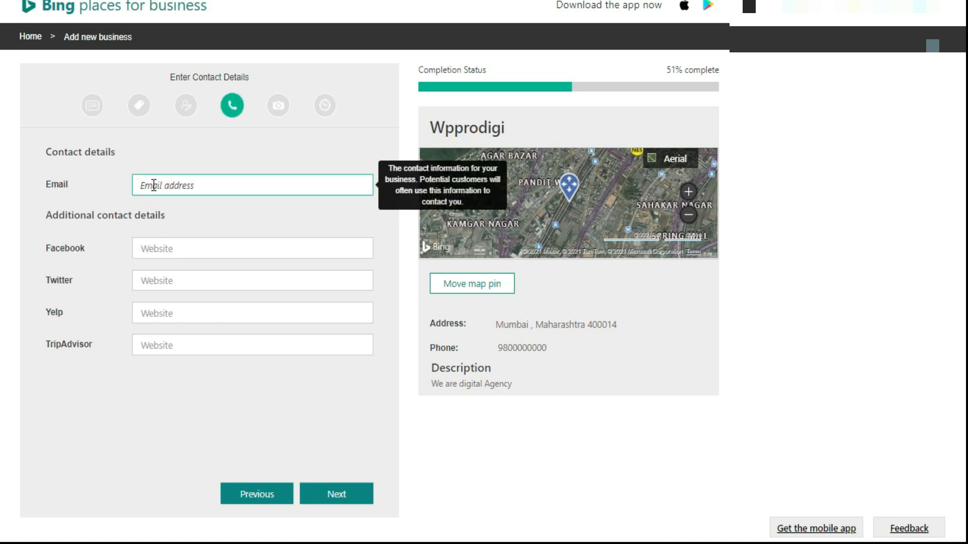
click(177, 251)
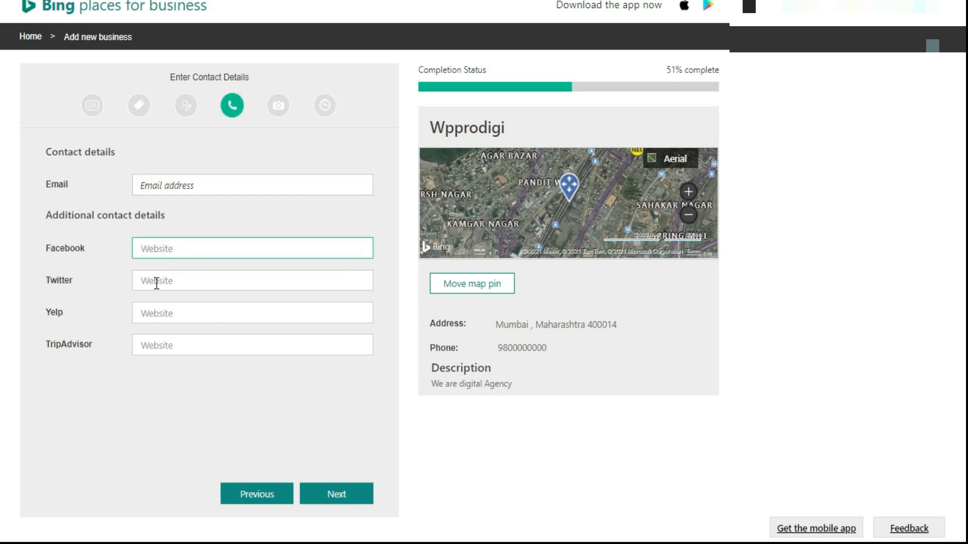
click(157, 283)
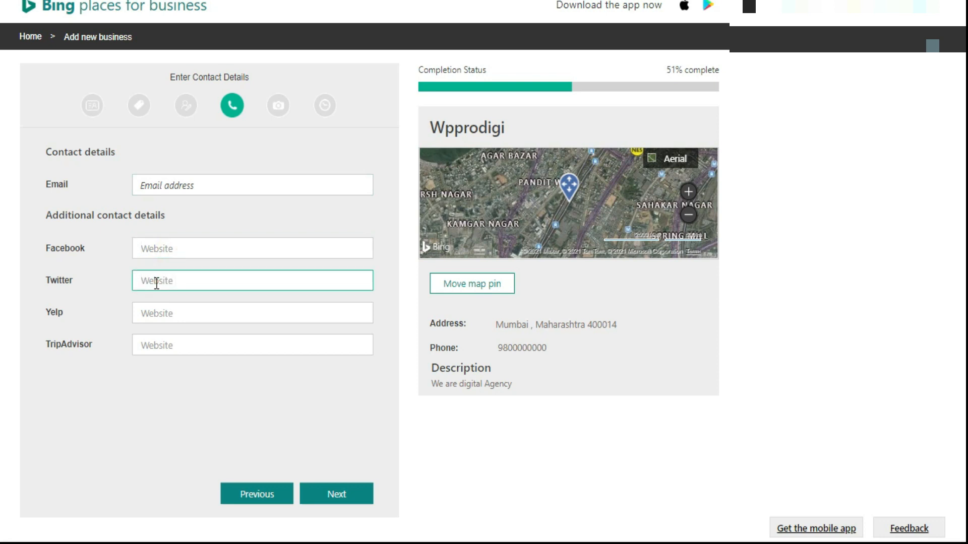
click(149, 348)
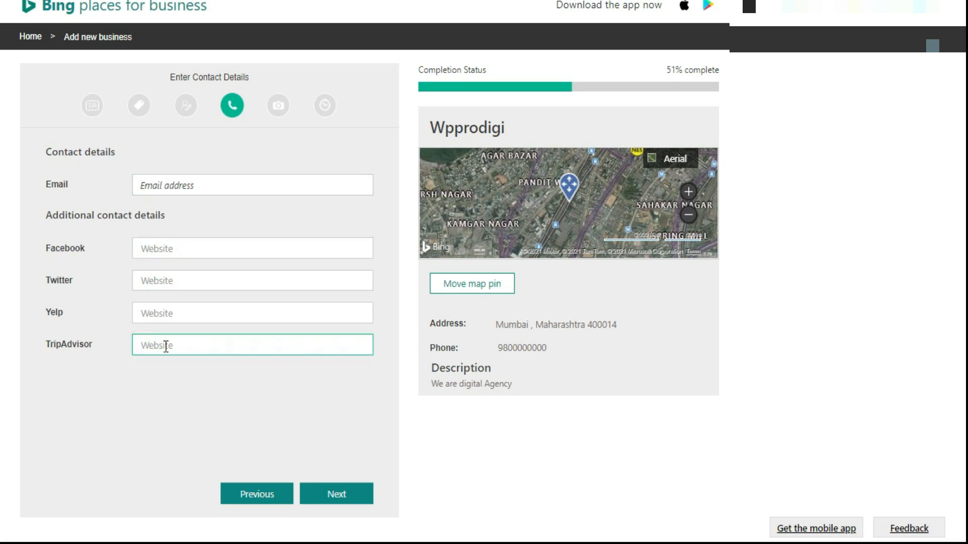
click(206, 187)
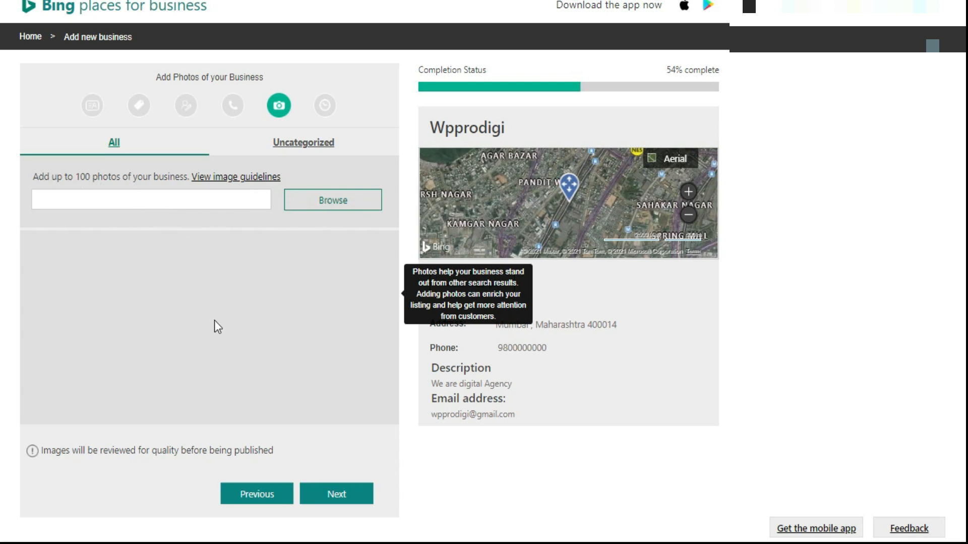
Check the uncategorized and all-photos views of the business photos, and continue without adding any photo
click(308, 144)
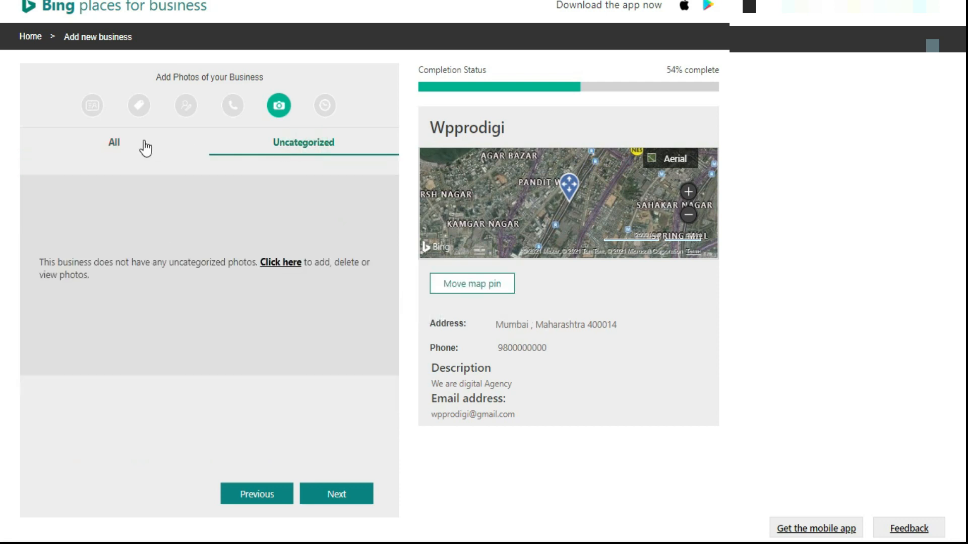
click(114, 144)
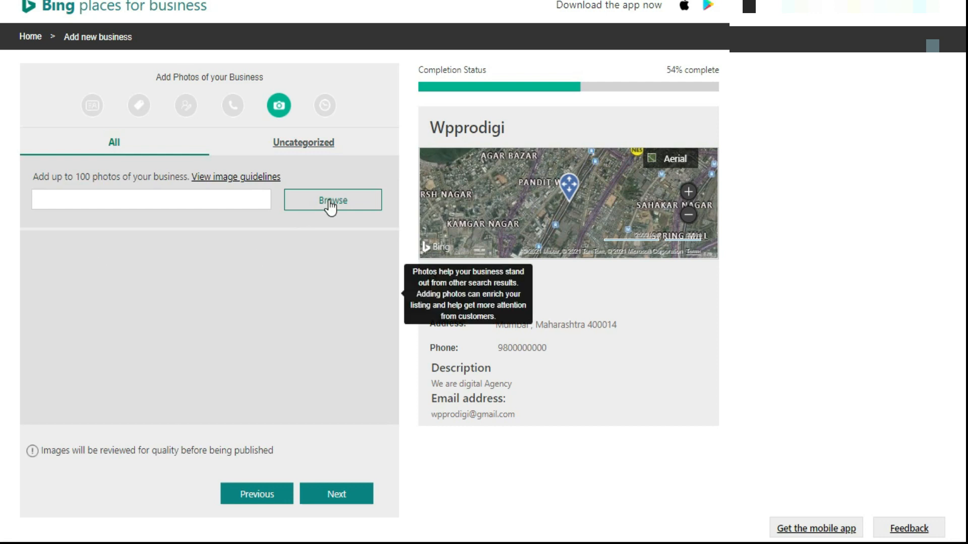
click(335, 496)
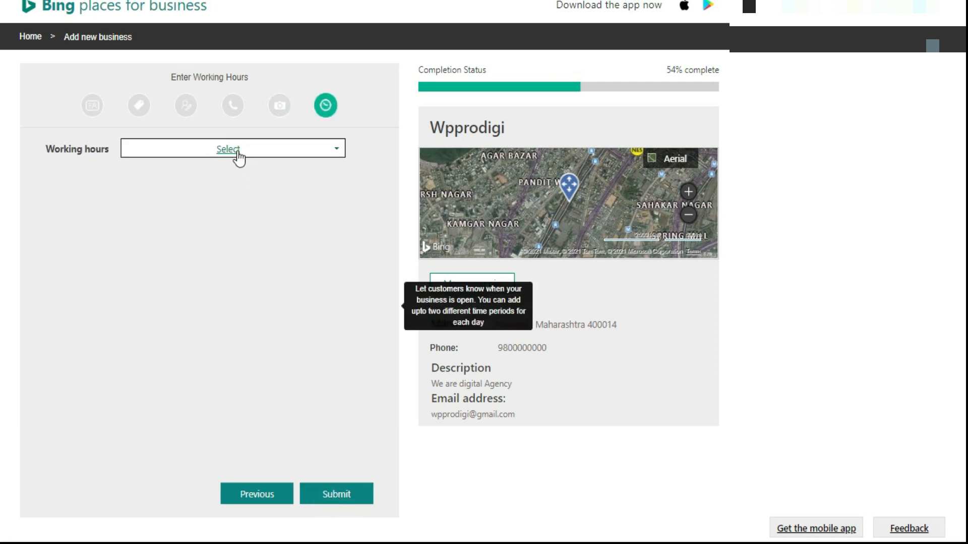
Set the working hours to Skip and submit the new business listing
click(305, 157)
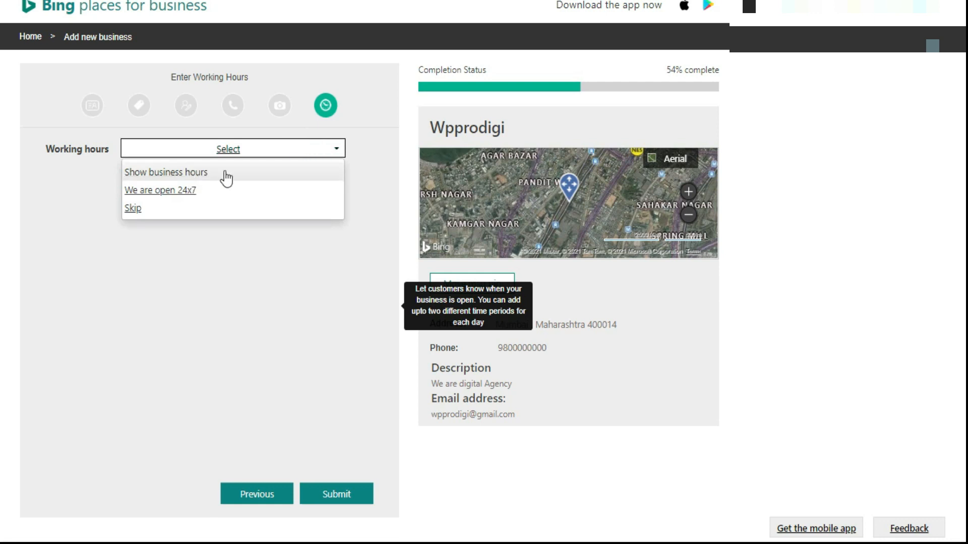
click(137, 207)
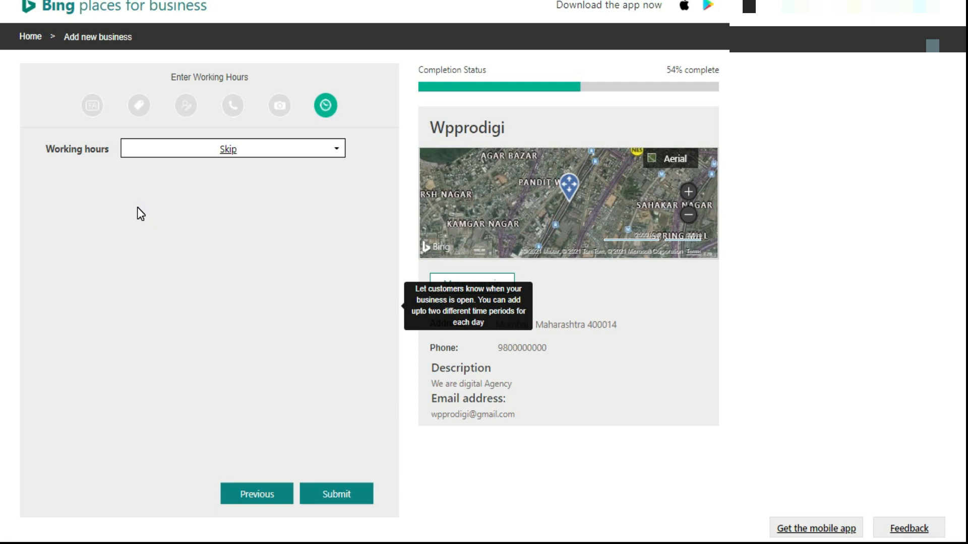
click(342, 496)
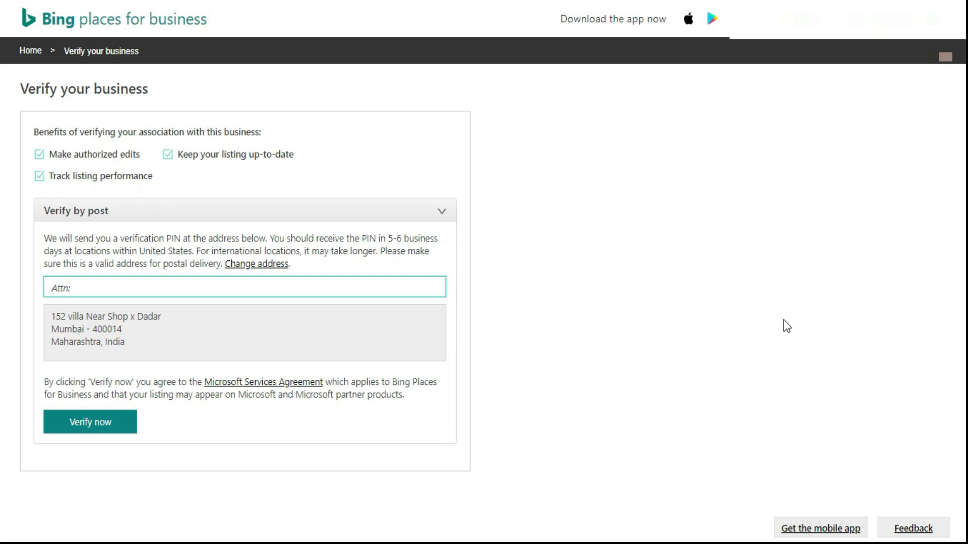
Start filling in the attention line for verifying the business by post
click(83, 285)
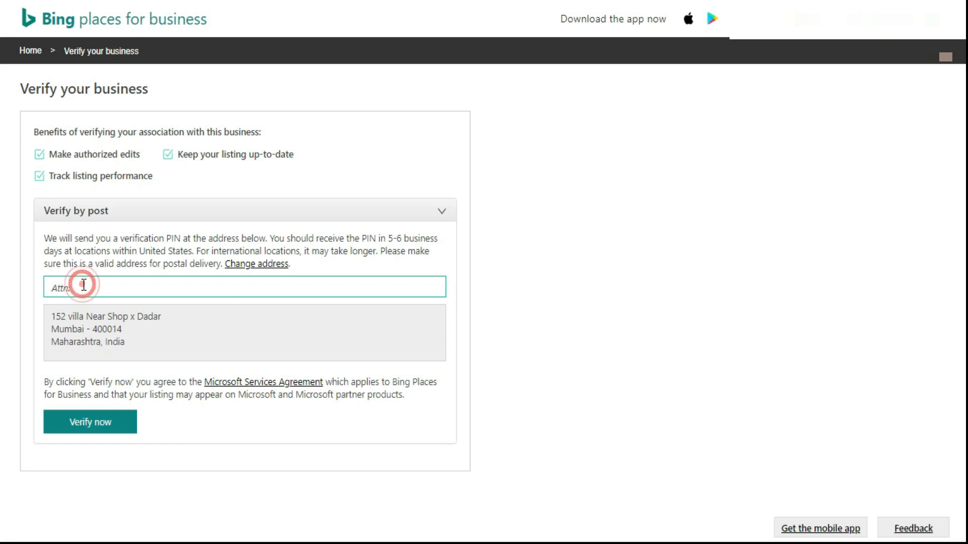